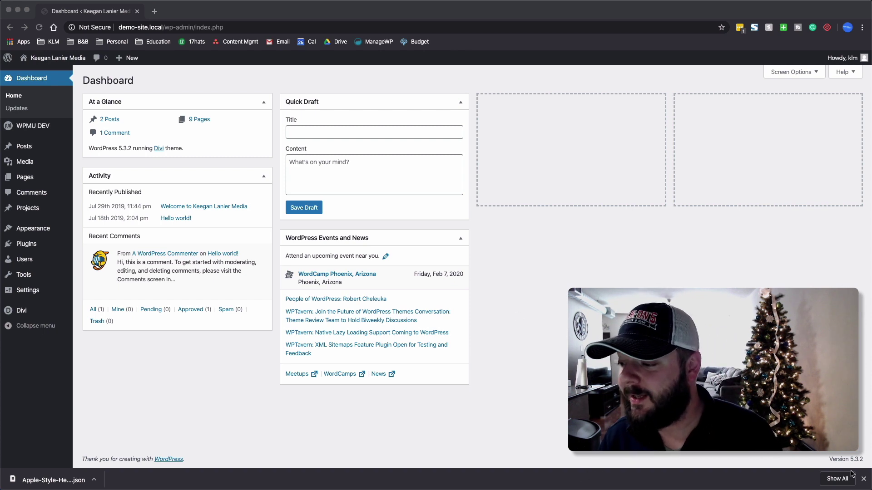
# Check the version of the active Divi theme in the installed theme's details.
pyautogui.click(863, 478)
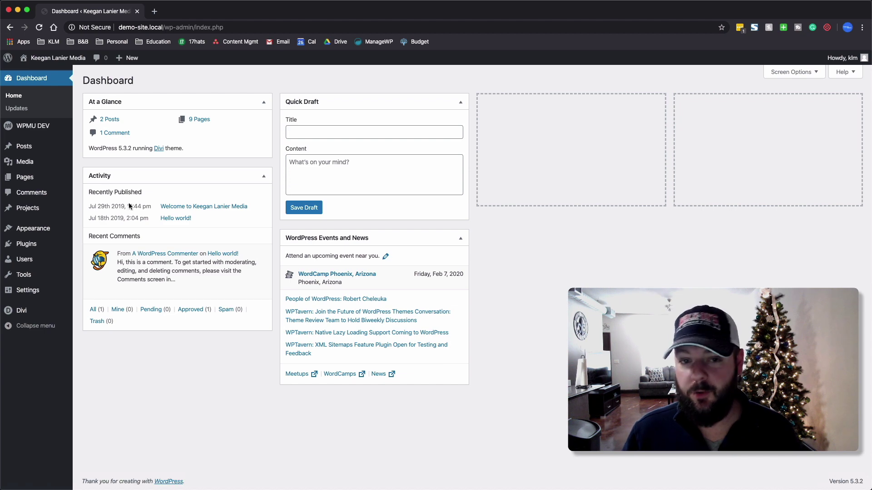
pyautogui.click(32, 192)
pyautogui.moveTo(33, 229)
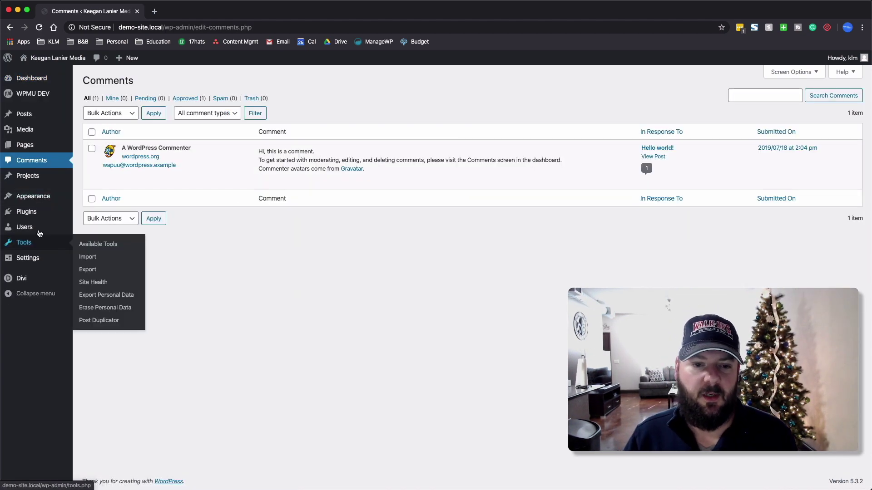
pyautogui.moveTo(41, 196)
pyautogui.click(86, 200)
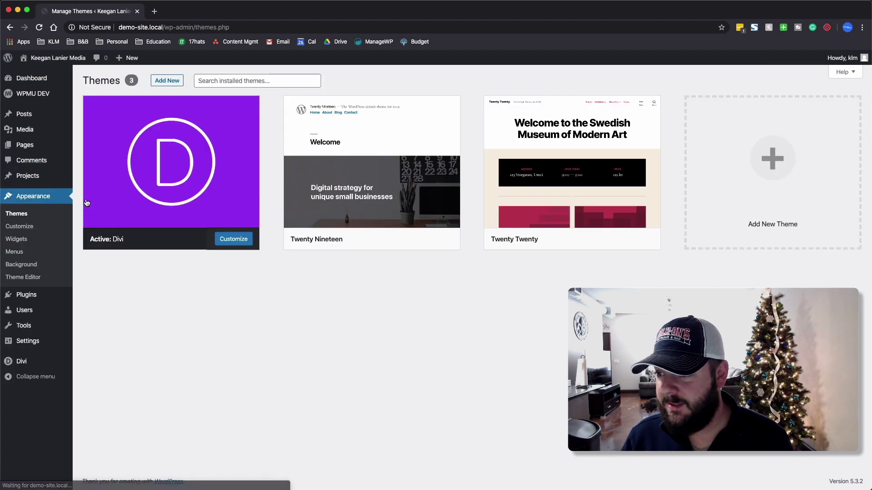
pyautogui.click(196, 205)
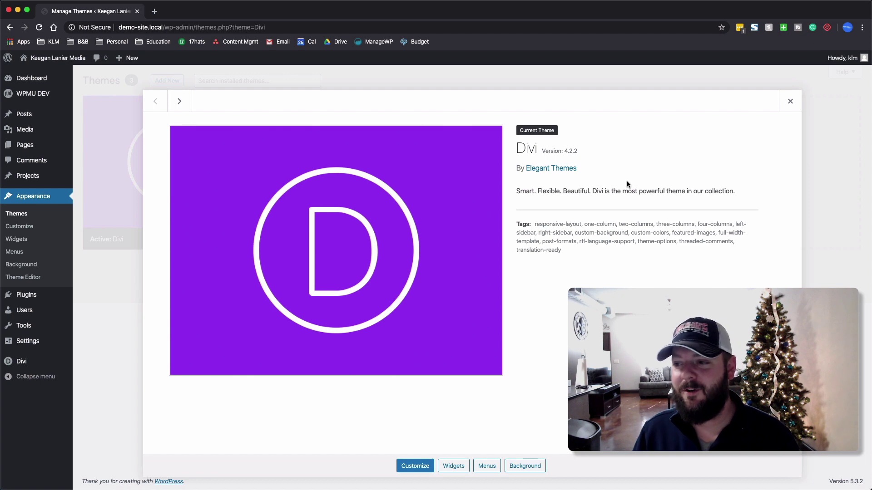
pyautogui.moveTo(580, 151); pyautogui.dragTo(565, 151)
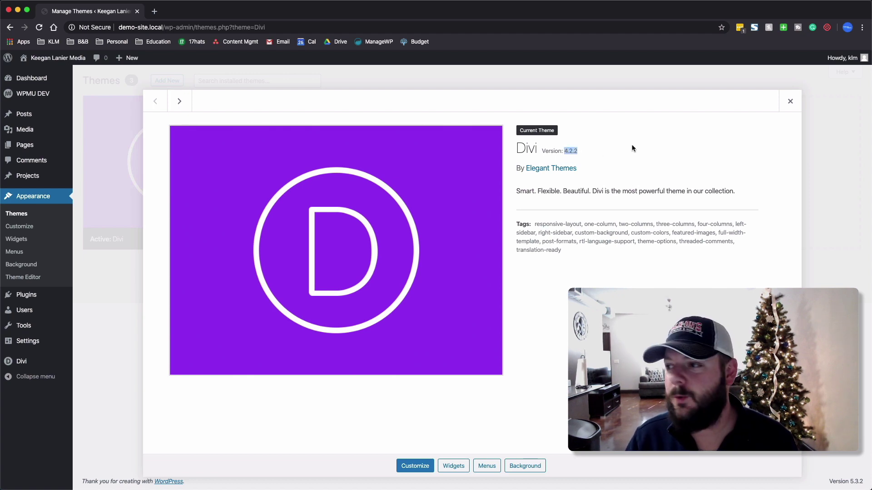
pyautogui.click(790, 101)
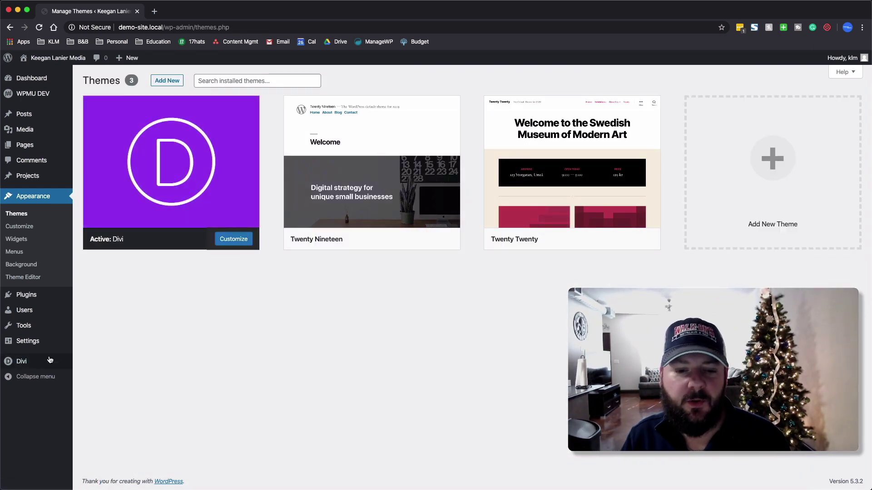
# Open the Divi Theme Builder and bring up its portability options for importing templates.
pyautogui.moveTo(33, 367)
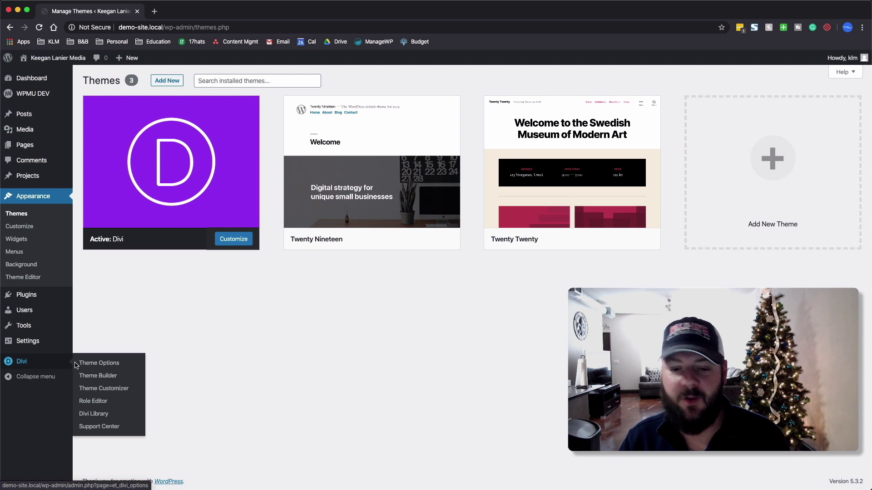
pyautogui.click(84, 377)
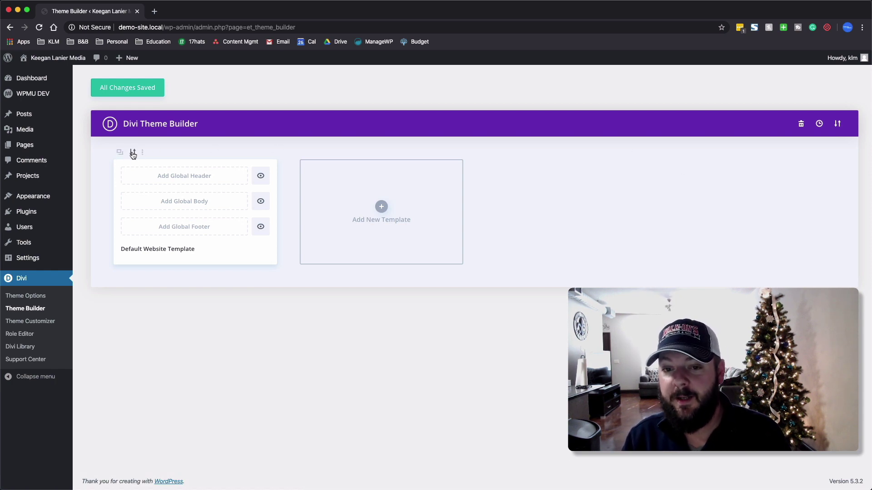
pyautogui.click(133, 152)
pyautogui.click(502, 219)
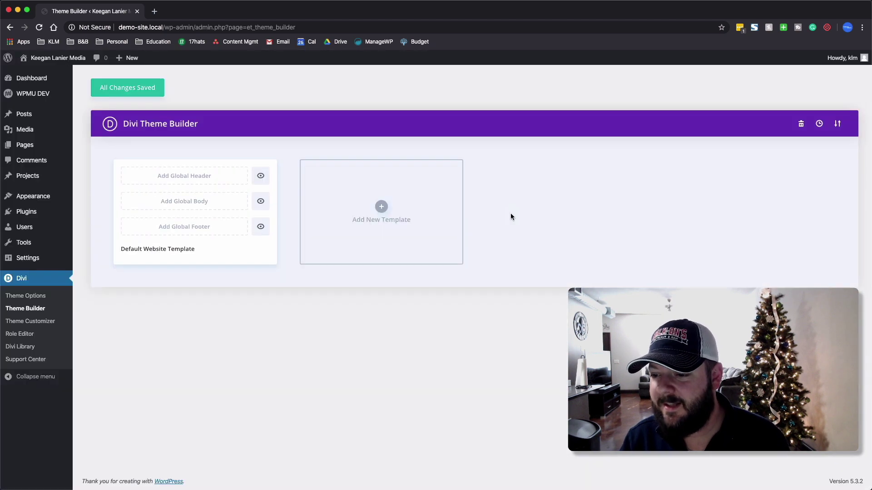
pyautogui.click(837, 124)
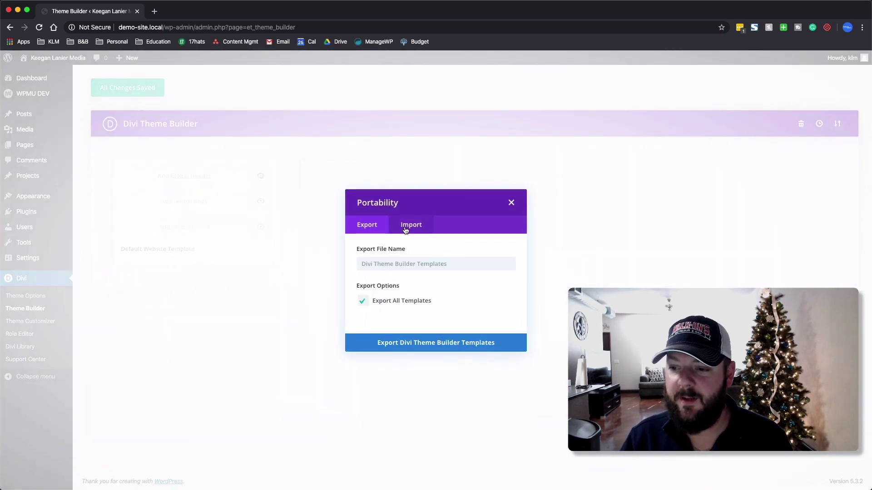
pyautogui.click(409, 213)
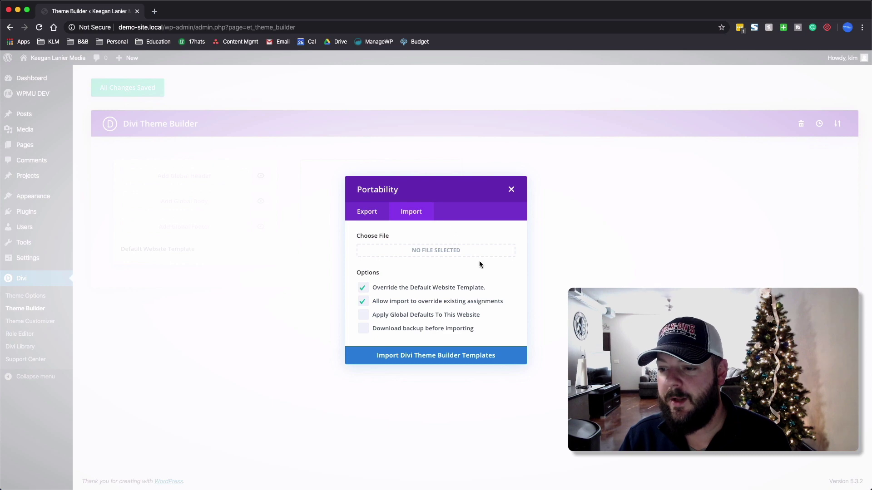
# Import Apple-Style-Header-Footer.json from the Desktop, overriding the default website template and existing assignments.
pyautogui.click(427, 255)
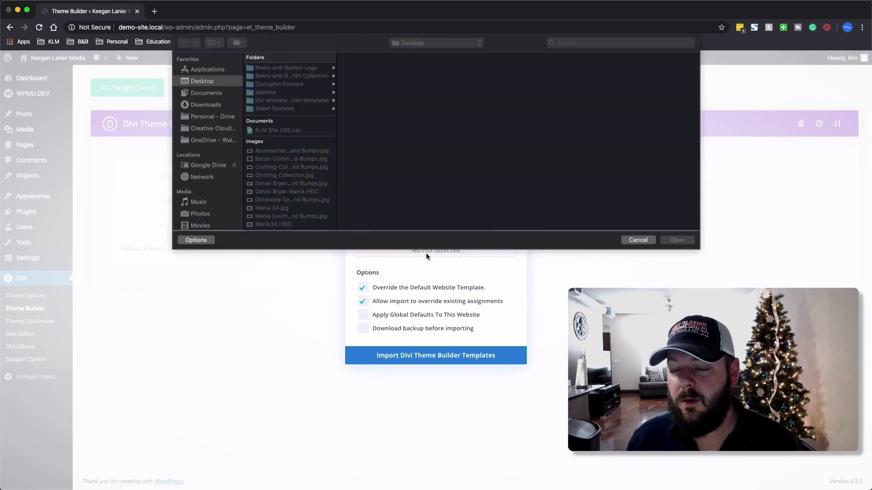
pyautogui.click(205, 82)
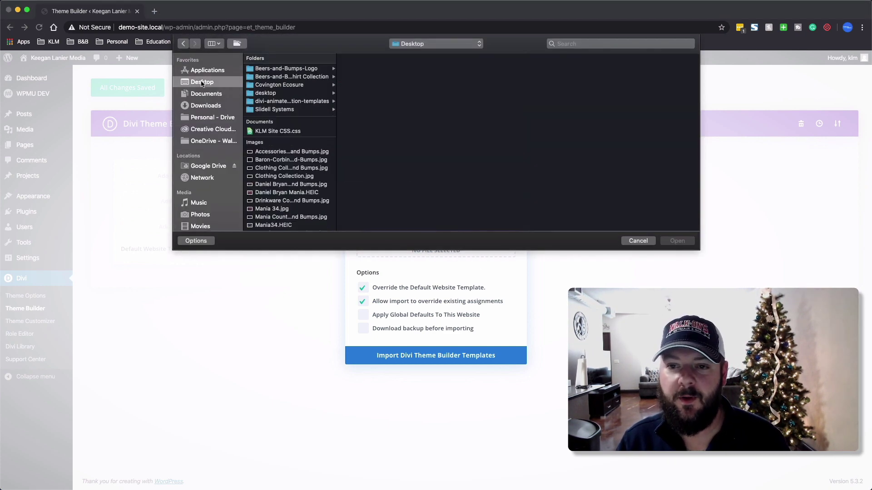
pyautogui.scroll(-10, 295, 149)
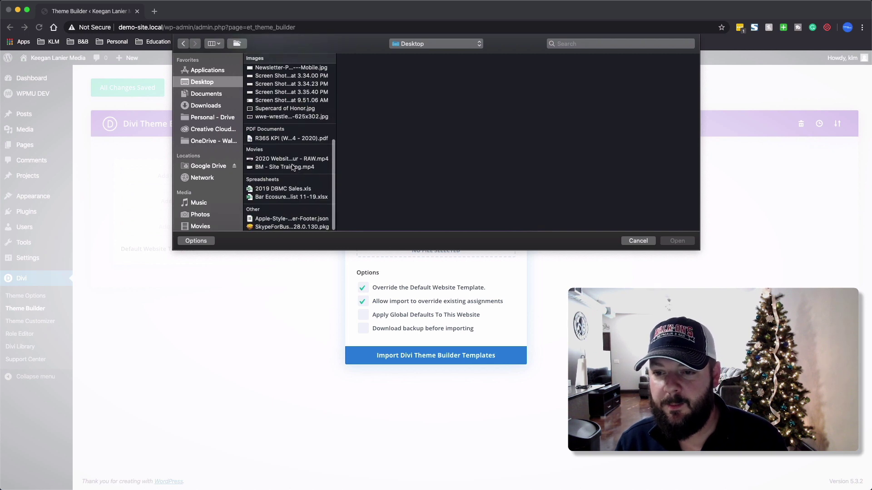
pyautogui.click(292, 219)
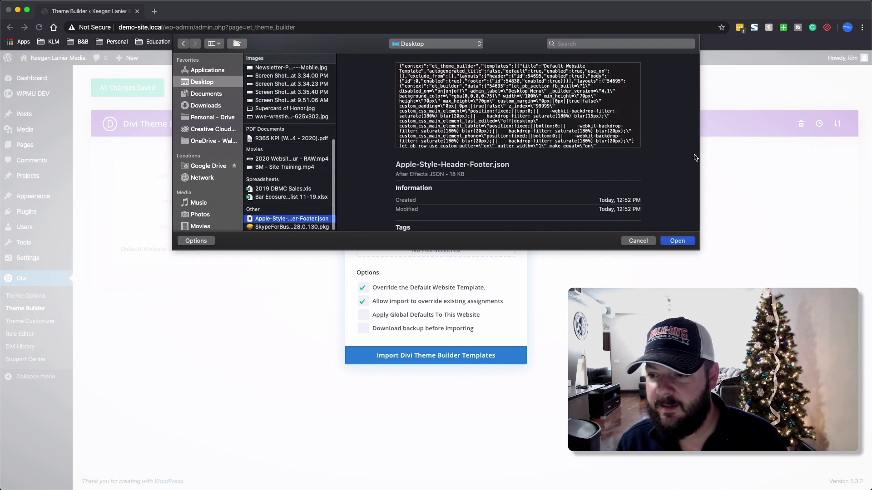
pyautogui.click(677, 240)
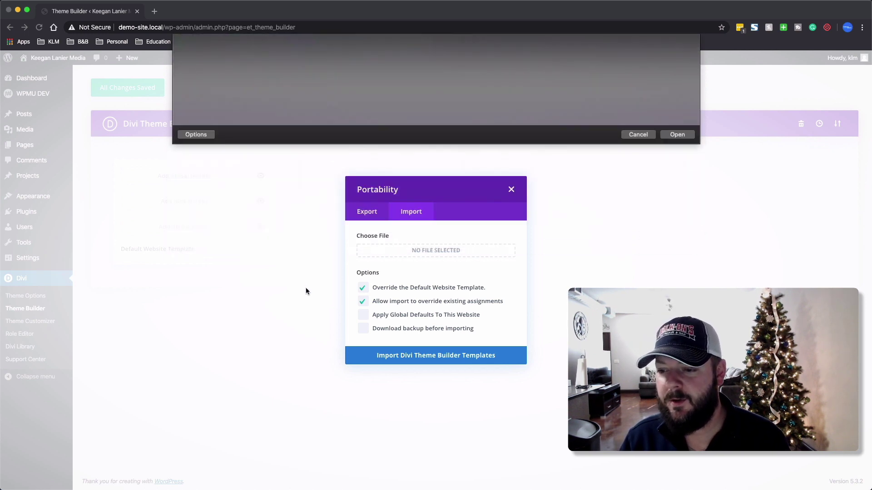
pyautogui.click(417, 354)
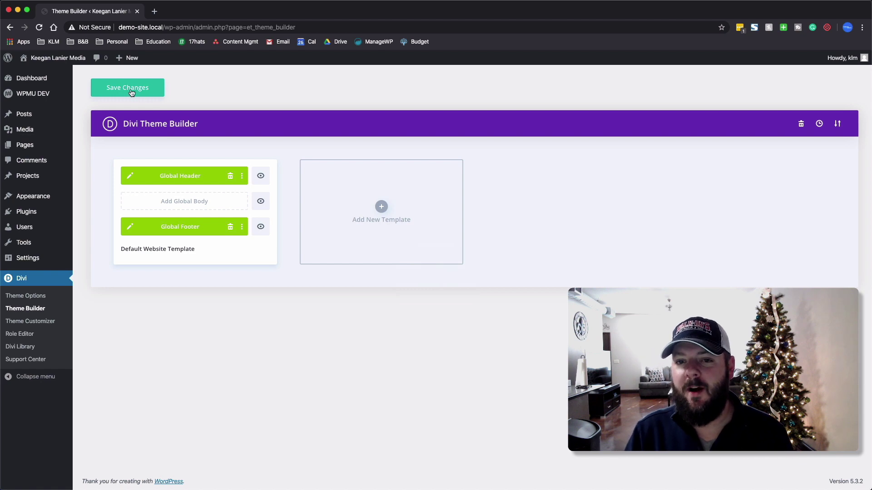
# Open the live site in a new tab and examine its current header, including the search field.
pyautogui.moveTo(65, 62)
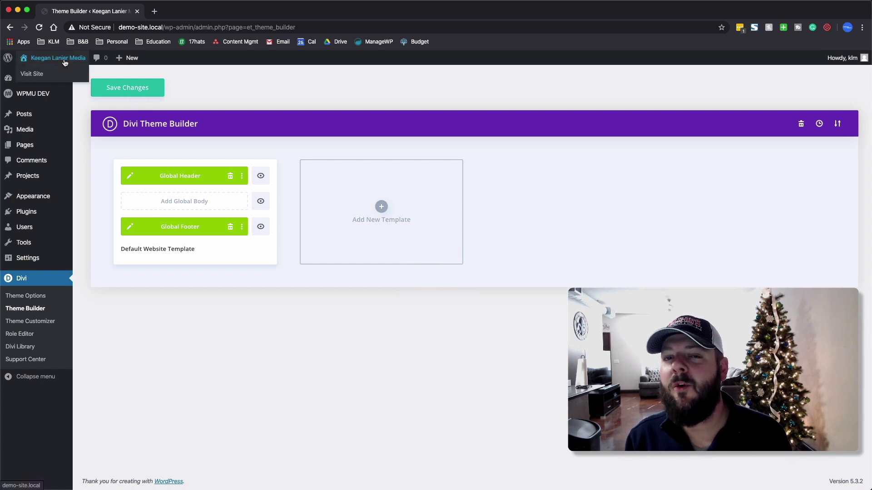
pyautogui.rightClick(65, 61)
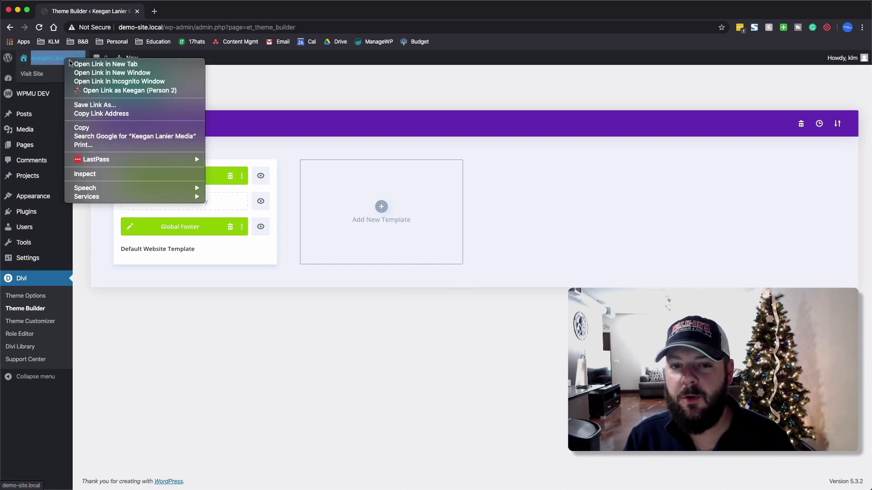
pyautogui.click(90, 64)
pyautogui.click(182, 13)
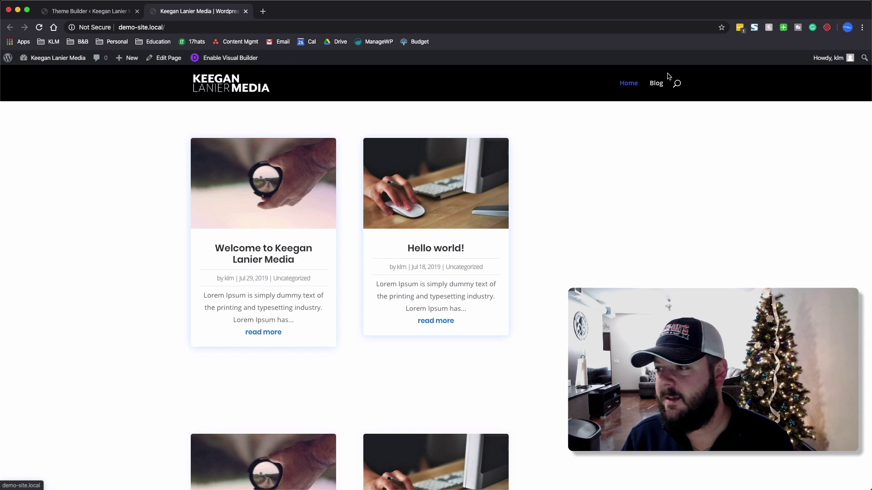
pyautogui.click(677, 84)
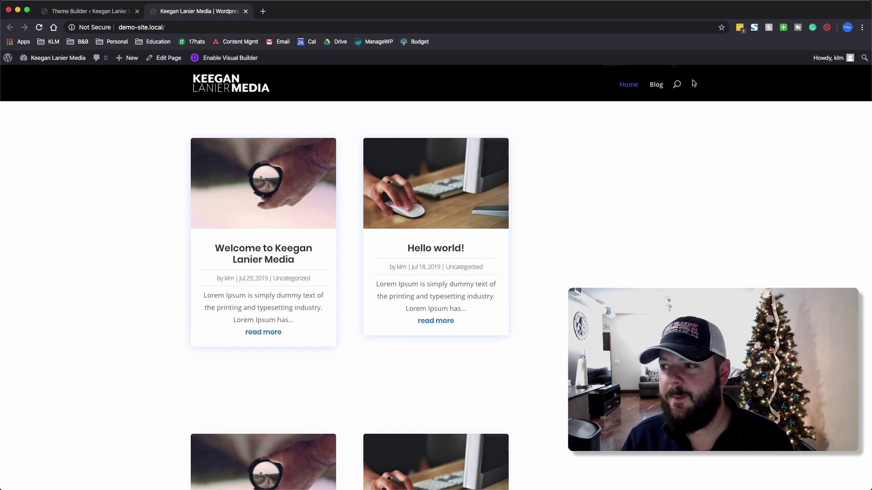
# Return to the Theme Builder and save the imported global header and footer.
pyautogui.click(89, 13)
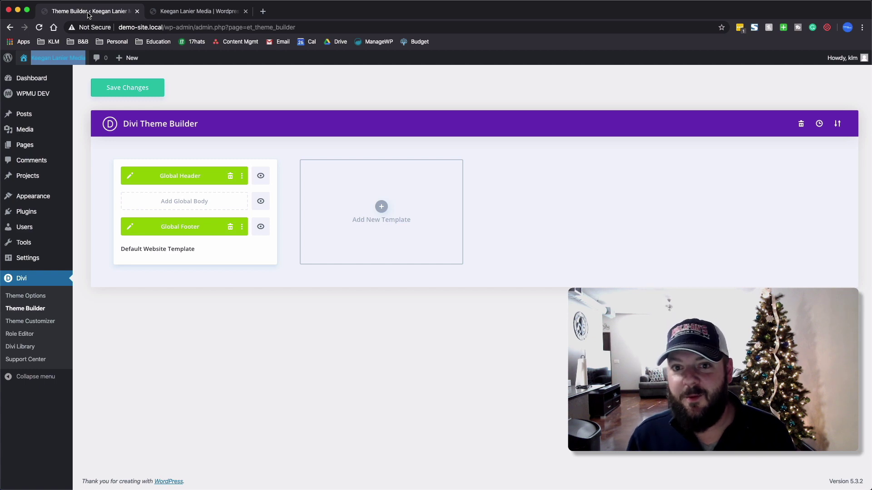
pyautogui.click(184, 83)
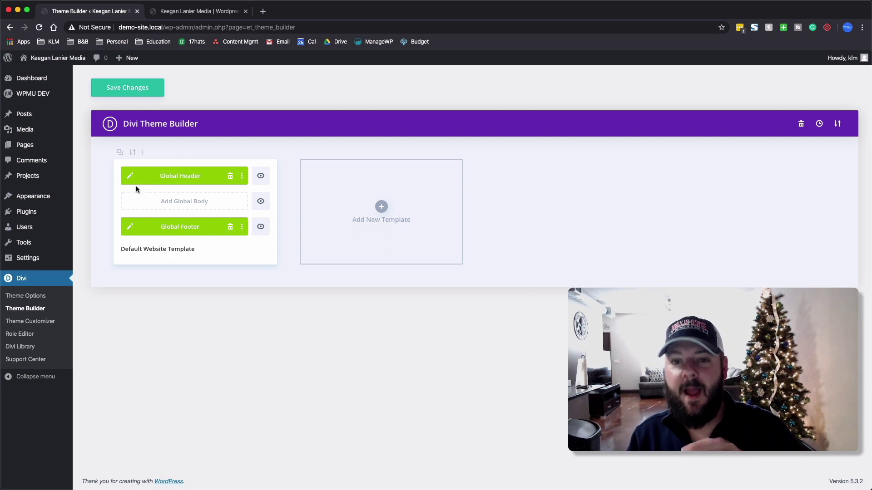
pyautogui.click(132, 93)
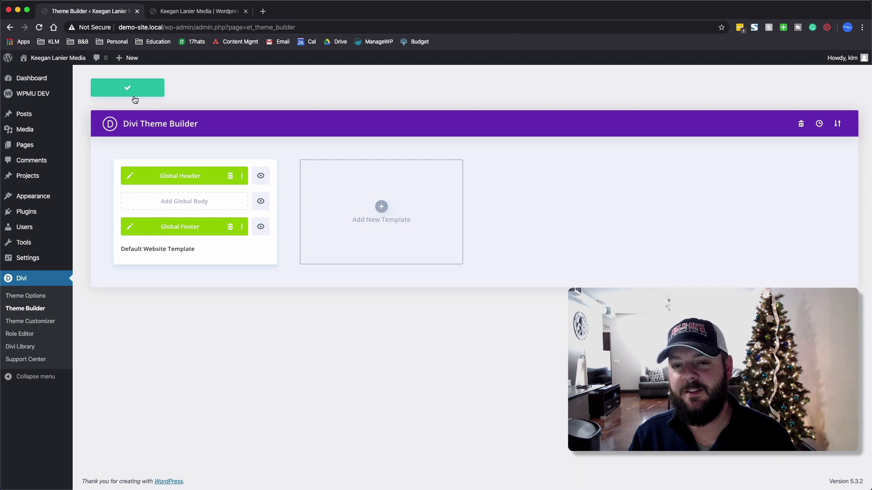
# Reload the live site and examine how the new header behaves along the page.
pyautogui.click(180, 14)
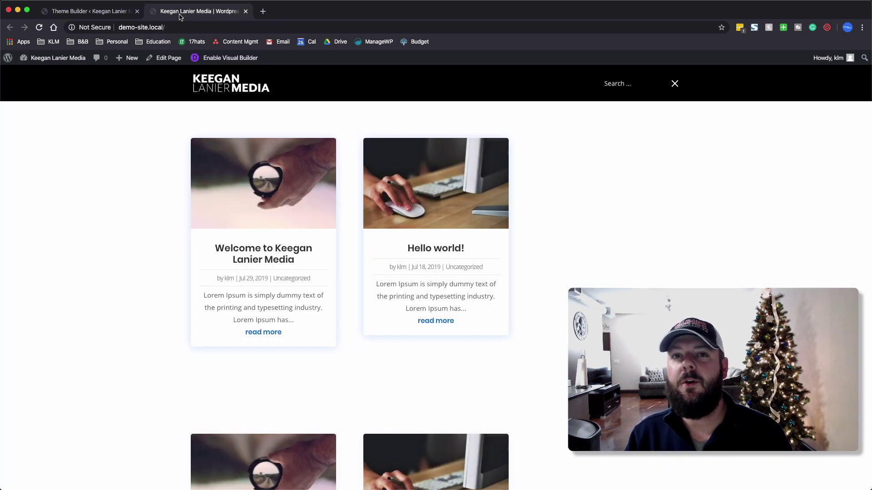
pyautogui.click(104, 12)
pyautogui.click(203, 12)
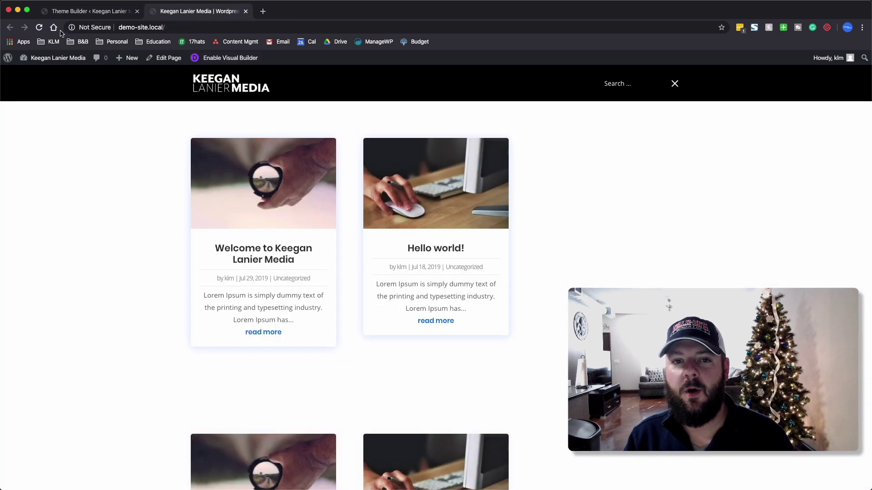
pyautogui.click(40, 28)
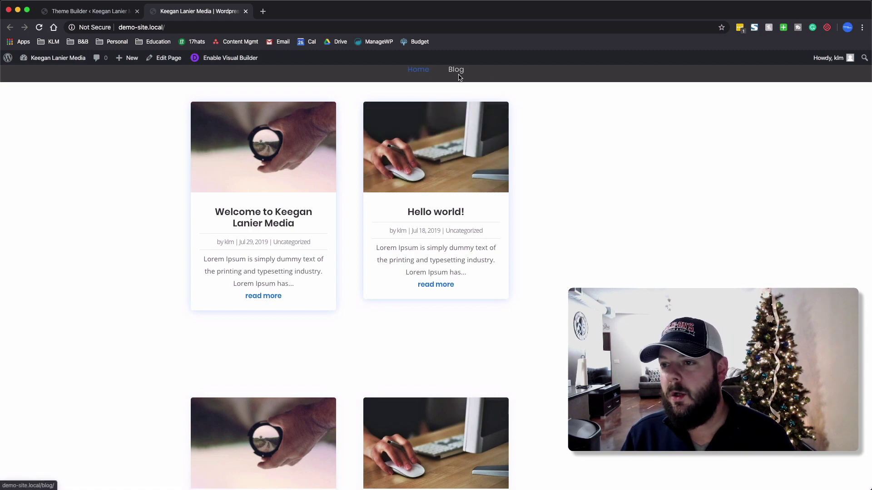
pyautogui.scroll(-2, 595, 236)
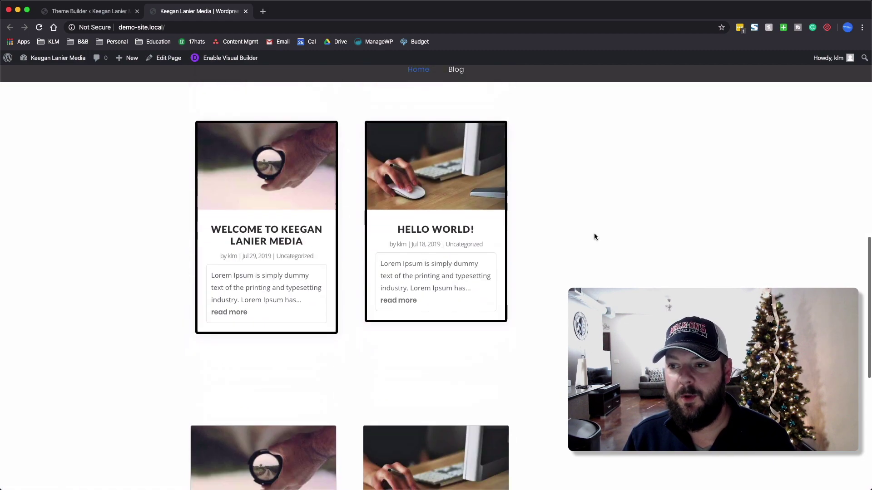
pyautogui.scroll(2, 593, 236)
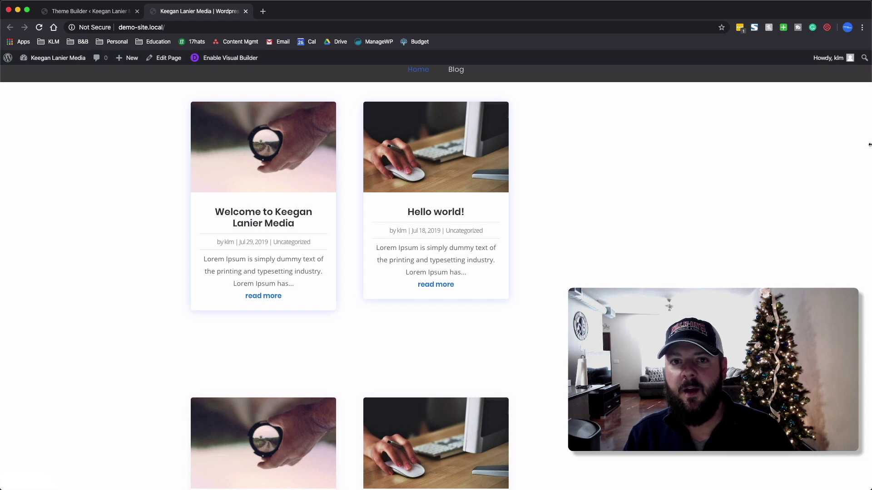
# Preview the site at mobile width, test opening and closing the mobile menu, and restore the full browser width.
pyautogui.moveTo(870, 145); pyautogui.dragTo(156, 175)
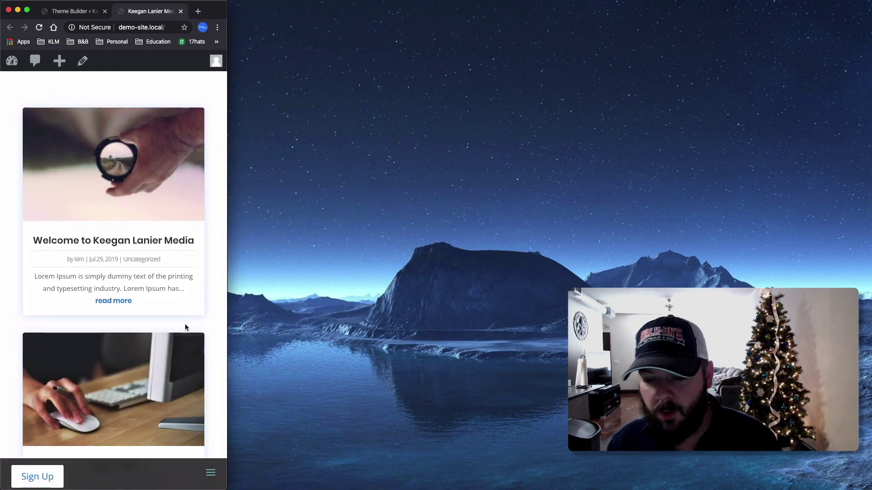
pyautogui.click(212, 474)
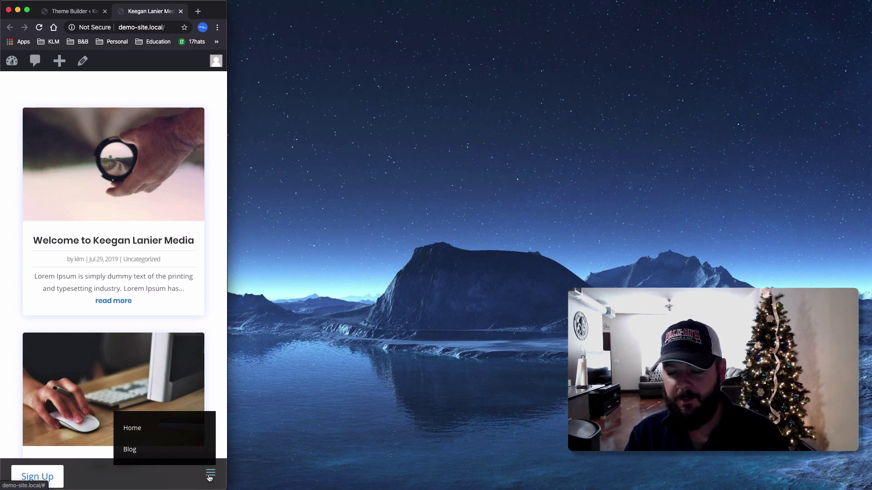
pyautogui.click(209, 477)
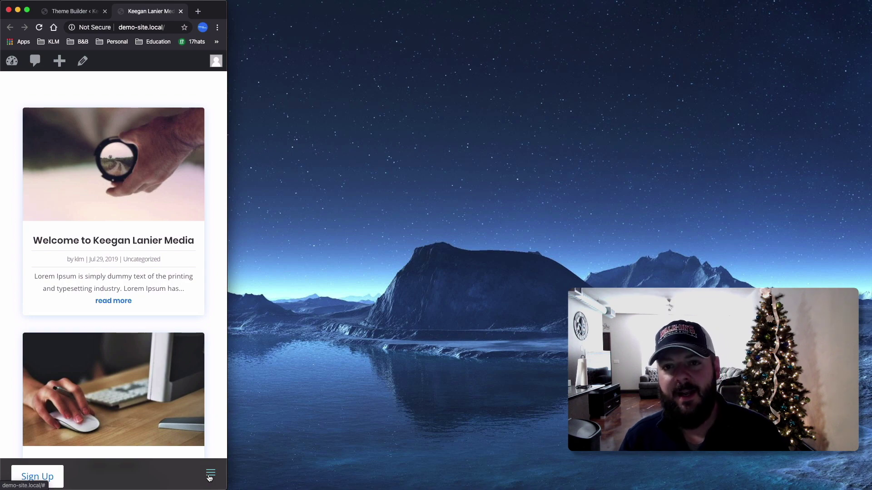
pyautogui.doubleClick(214, 11)
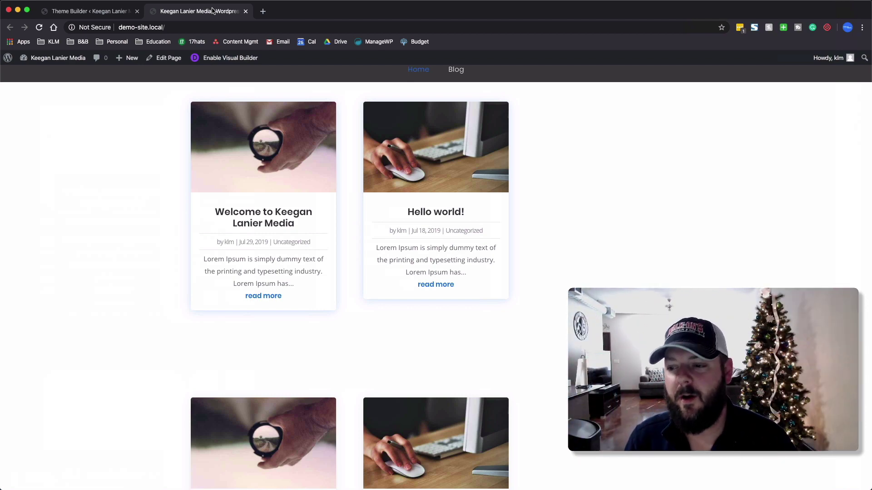
pyautogui.moveTo(865, 200); pyautogui.dragTo(273, 225)
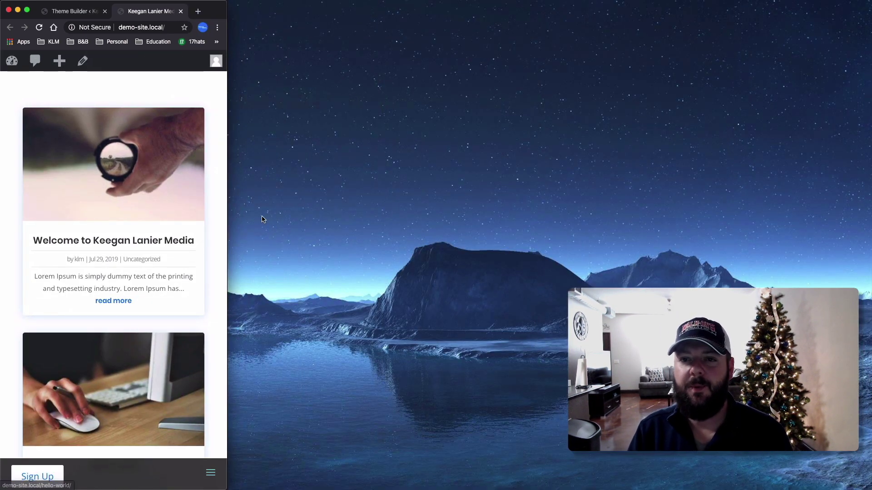
pyautogui.doubleClick(211, 10)
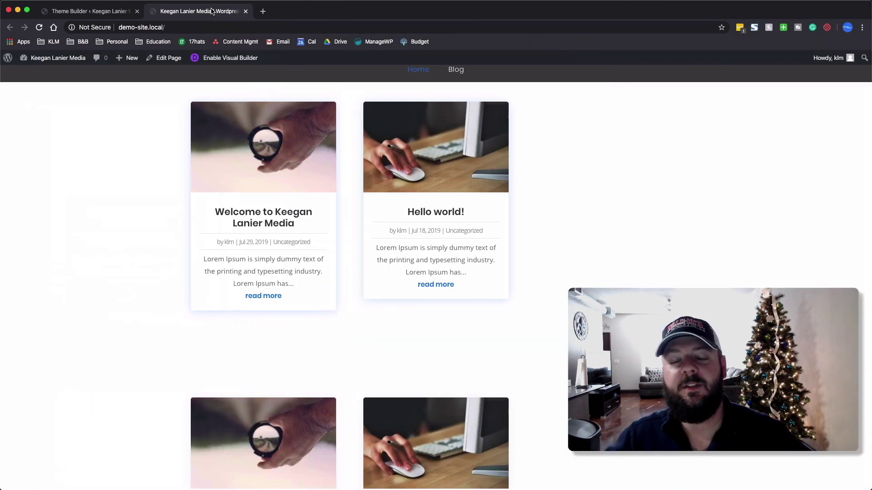
# Return to the Theme Builder and create a new template assigned to the specific page Blog.
pyautogui.click(83, 15)
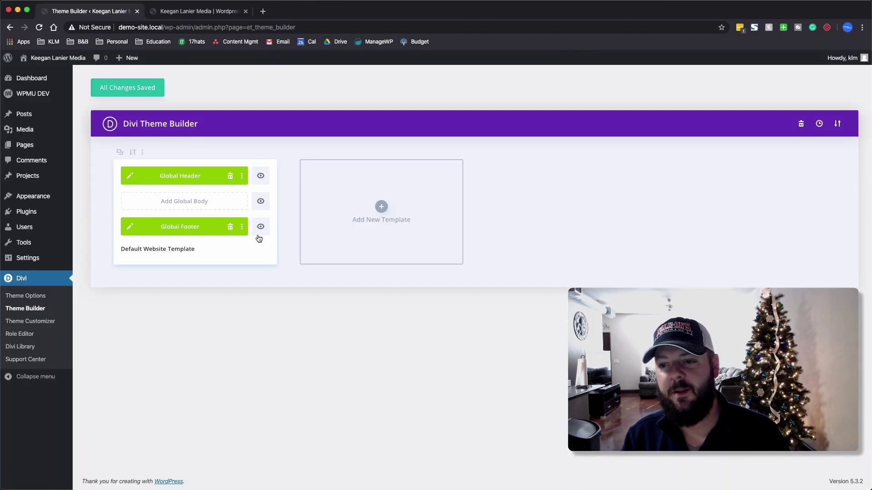
pyautogui.click(381, 207)
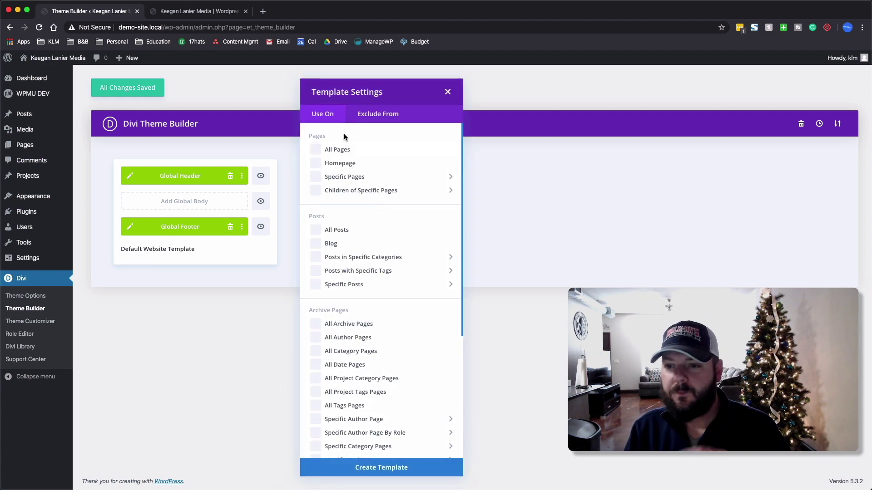
pyautogui.scroll(-1, 371, 252)
pyautogui.scroll(1, 372, 252)
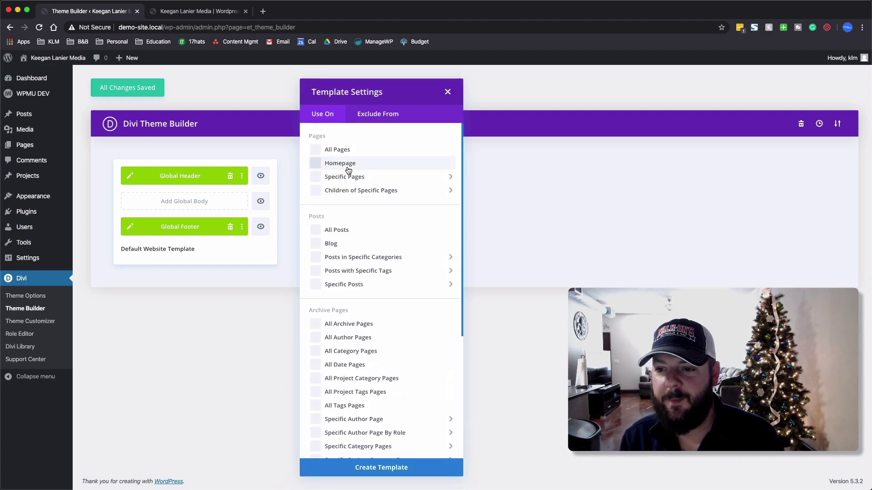
pyautogui.moveTo(344, 177)
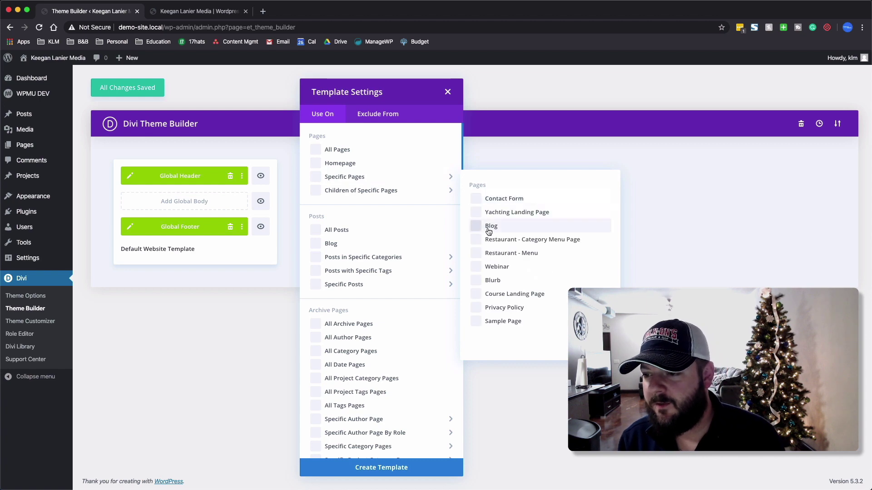
pyautogui.click(485, 228)
pyautogui.click(350, 467)
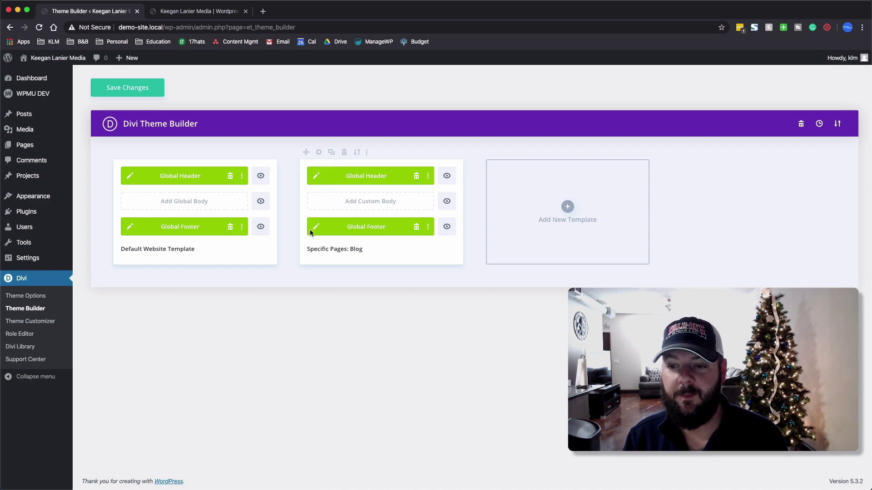
# Edit the Blog template's global header in phone view and change the Sign Up button's text to "Stay In Touch".
pyautogui.click(316, 177)
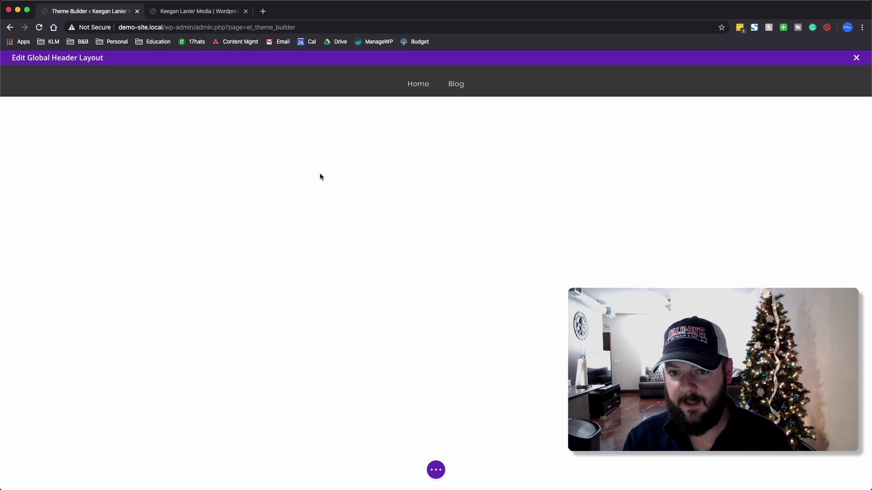
pyautogui.click(436, 470)
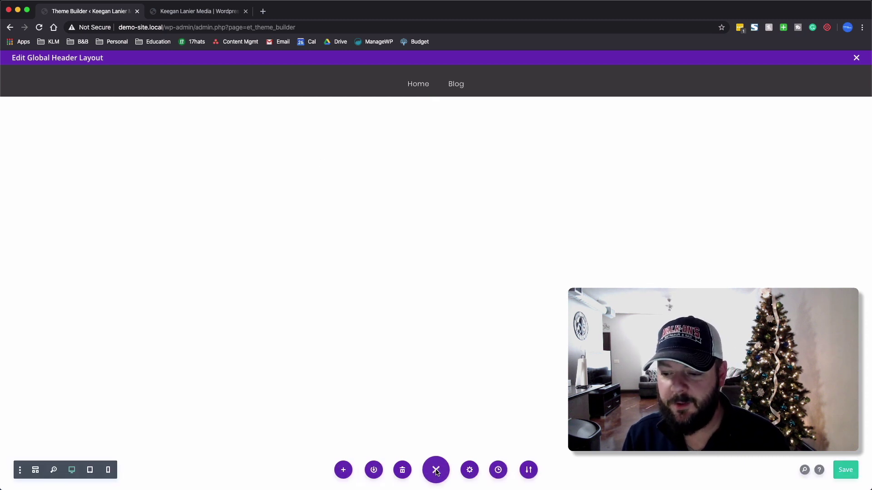
pyautogui.click(107, 471)
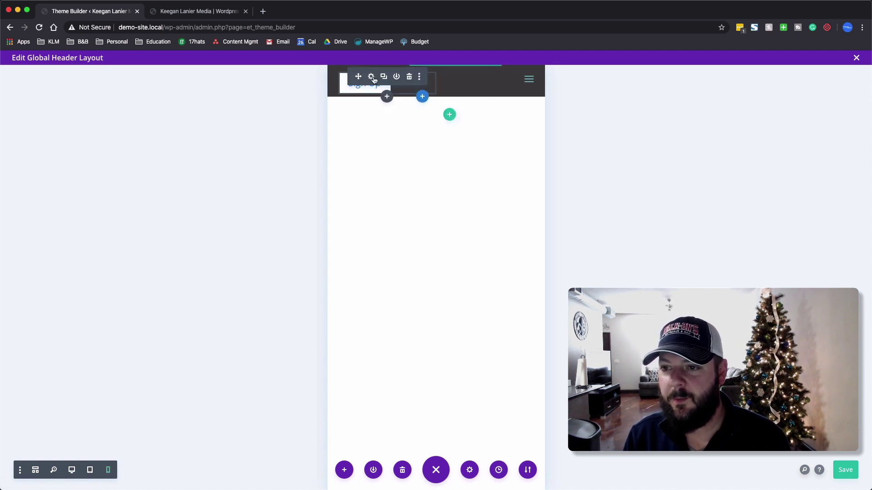
pyautogui.click(371, 76)
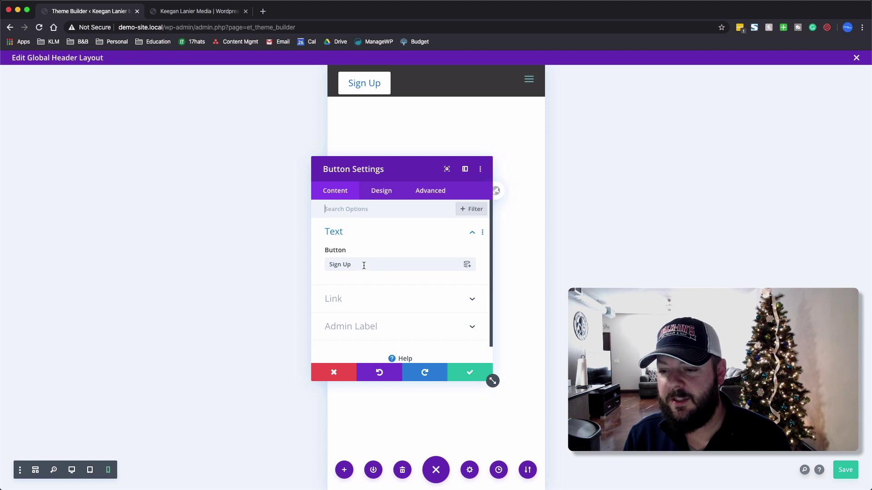
pyautogui.tripleClick(352, 265)
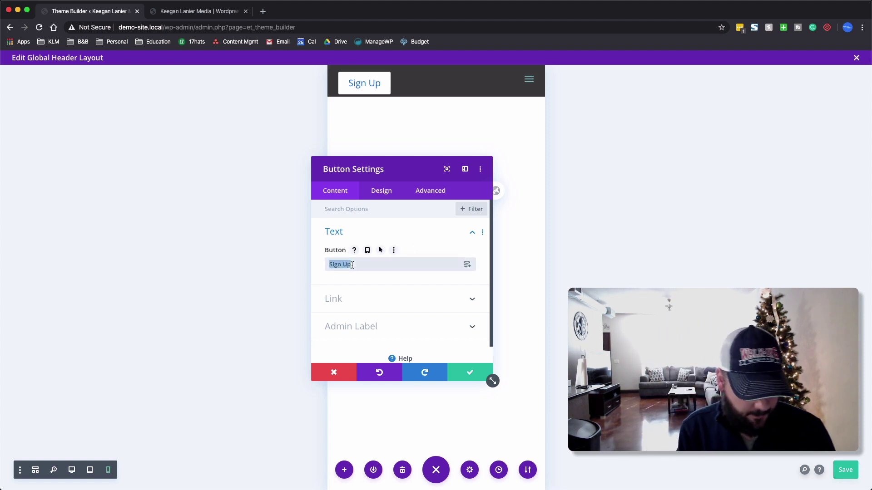
pyautogui.write('Stay In Tou')
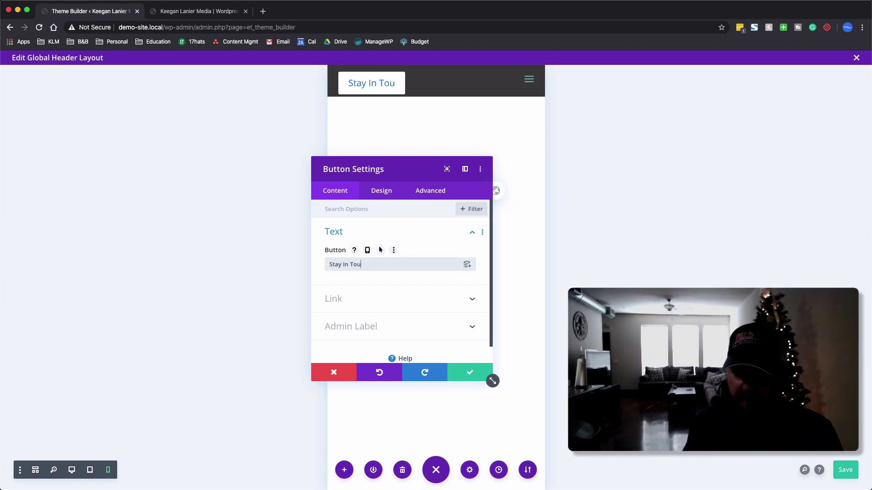
pyautogui.write('ch')
# Set the header button's link URL to #blogsignup and apply the button settings.
pyautogui.click(362, 299)
pyautogui.moveTo(405, 248); pyautogui.dragTo(331, 246)
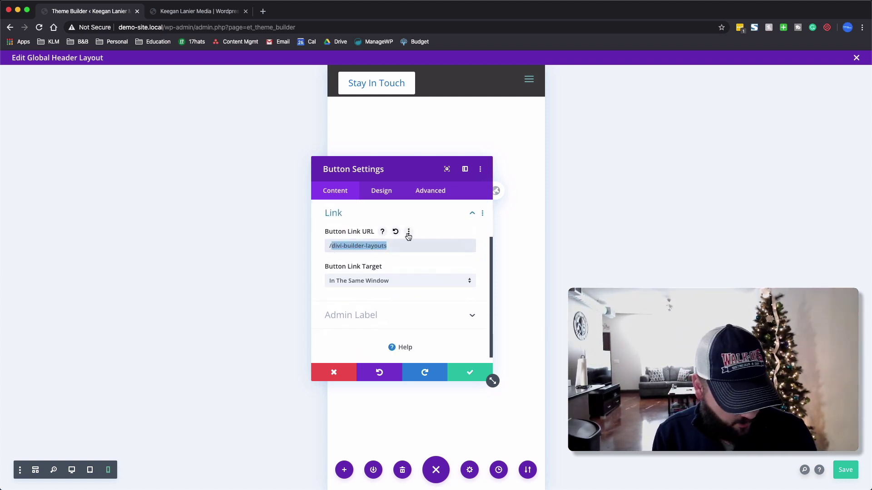
pyautogui.press('BackSpace')
pyautogui.press('BackSpace')
pyautogui.write('#blogsignup')
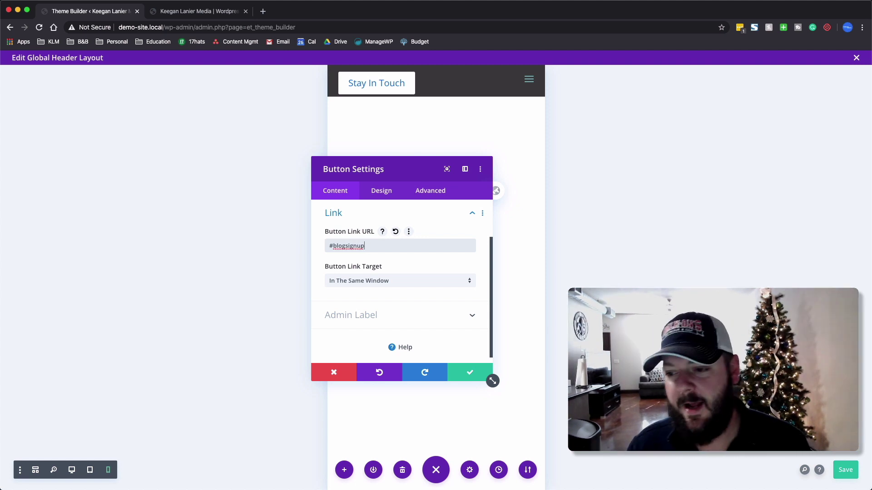
pyautogui.click(469, 372)
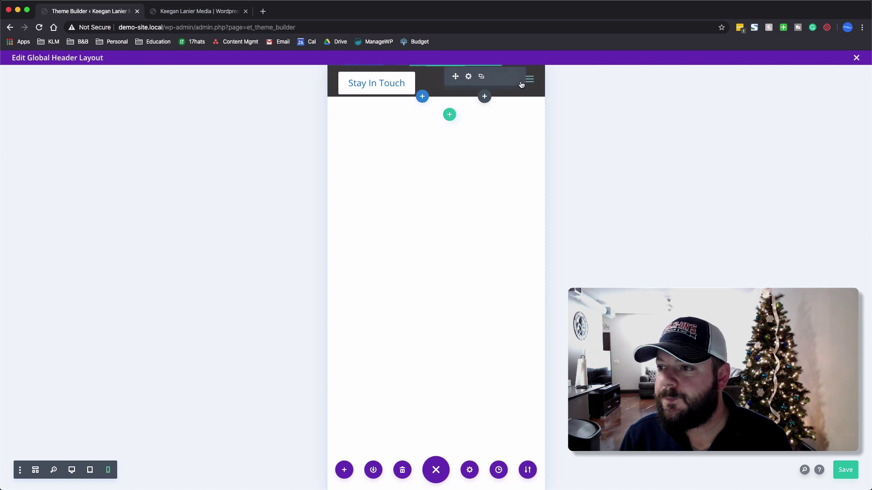
# Save and close the global header layout, and save the Theme Builder changes.
pyautogui.press('super+s')
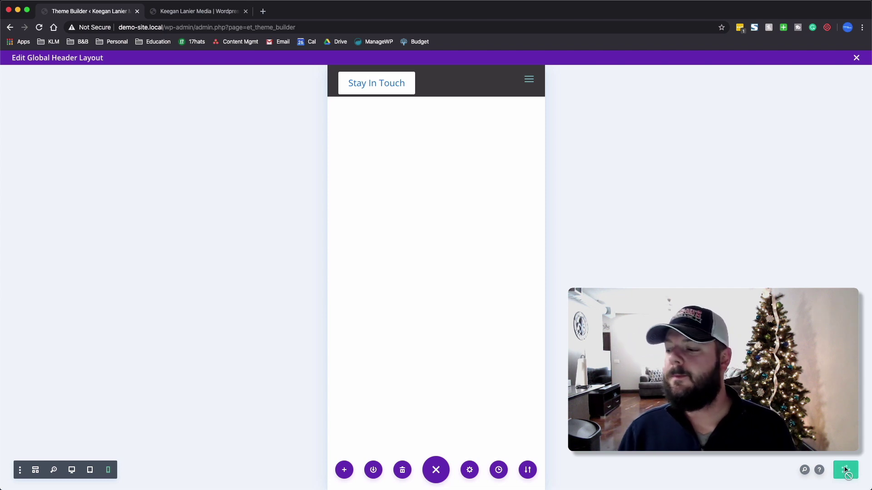
pyautogui.click(856, 59)
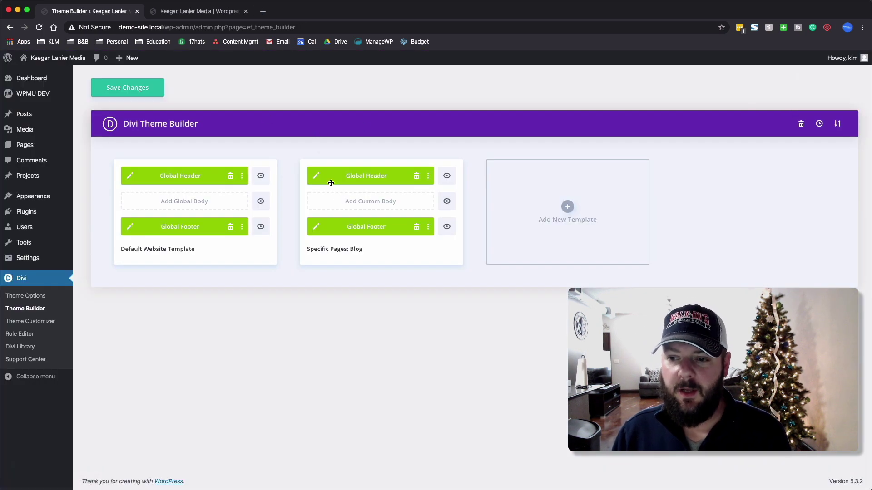
pyautogui.click(131, 90)
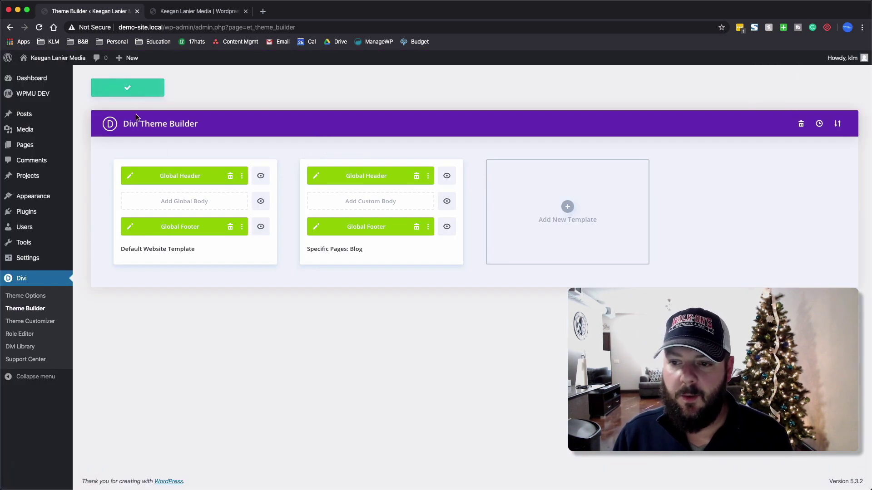
# Disable global on the Blog template's header and open that custom header for editing in wireframe view.
pyautogui.click(428, 176)
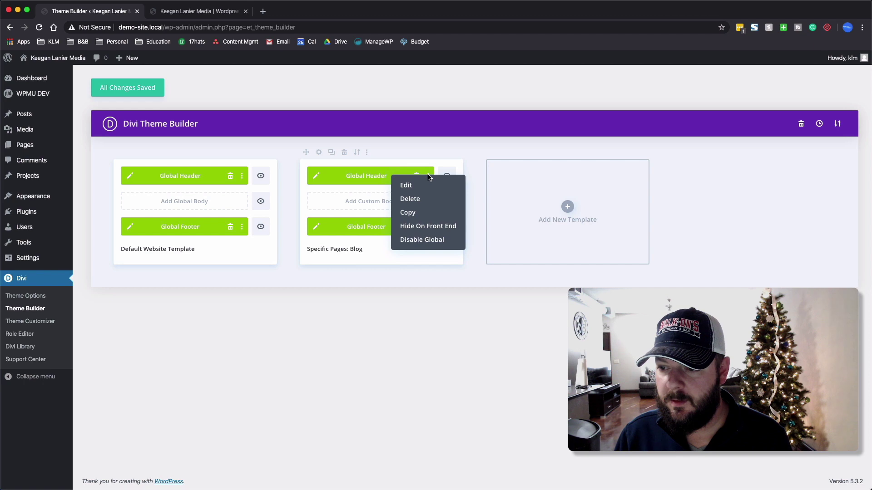
pyautogui.click(414, 239)
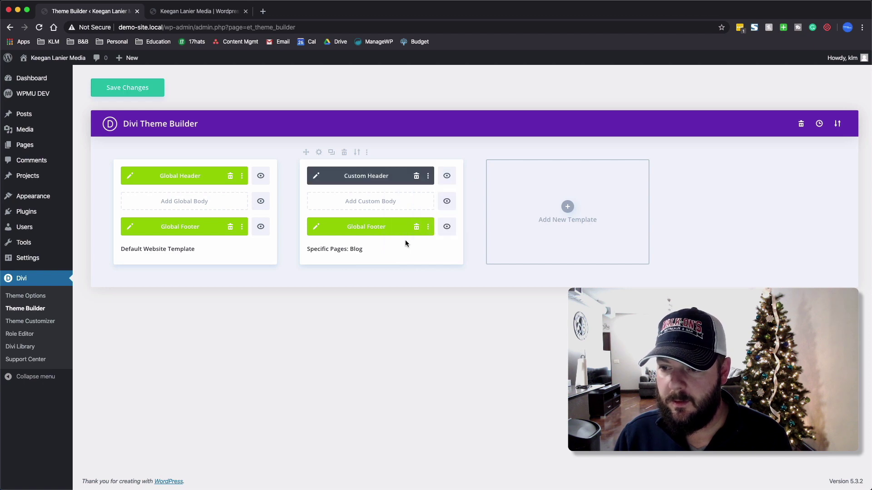
pyautogui.click(317, 176)
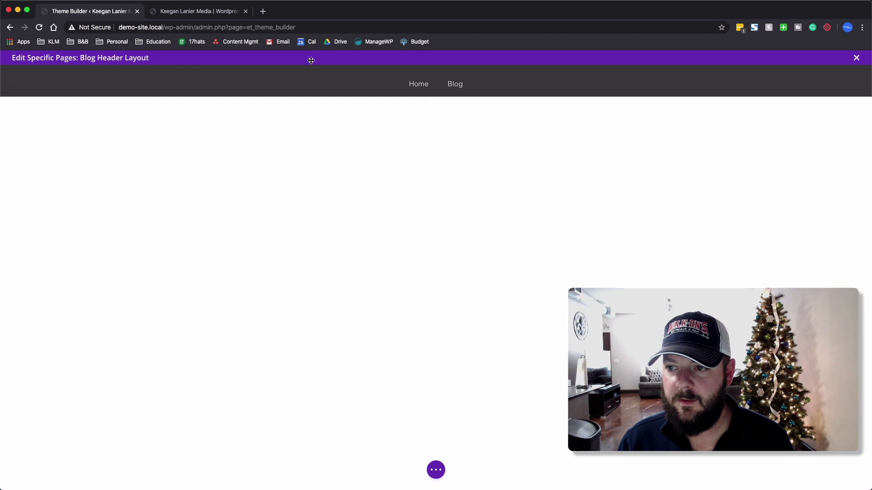
pyautogui.click(436, 471)
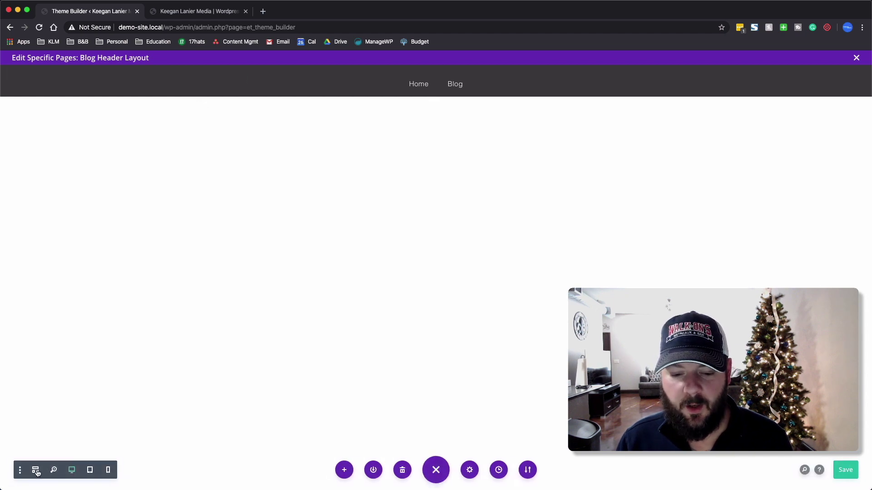
pyautogui.click(36, 470)
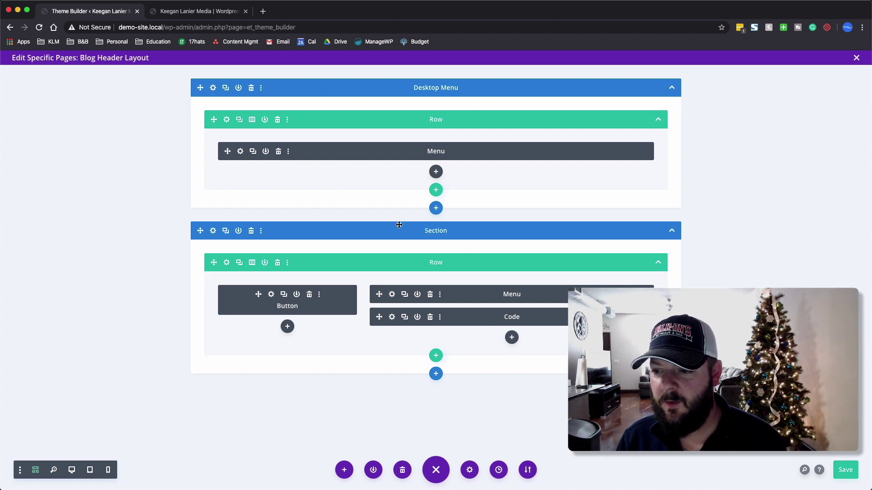
# Disable the section below Desktop Menu on Desktop and apply its visibility settings.
pyautogui.click(213, 231)
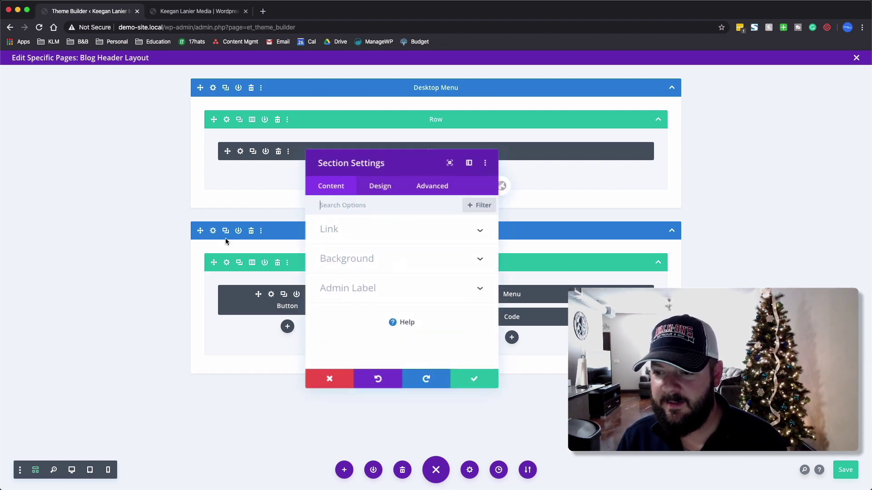
pyautogui.click(430, 191)
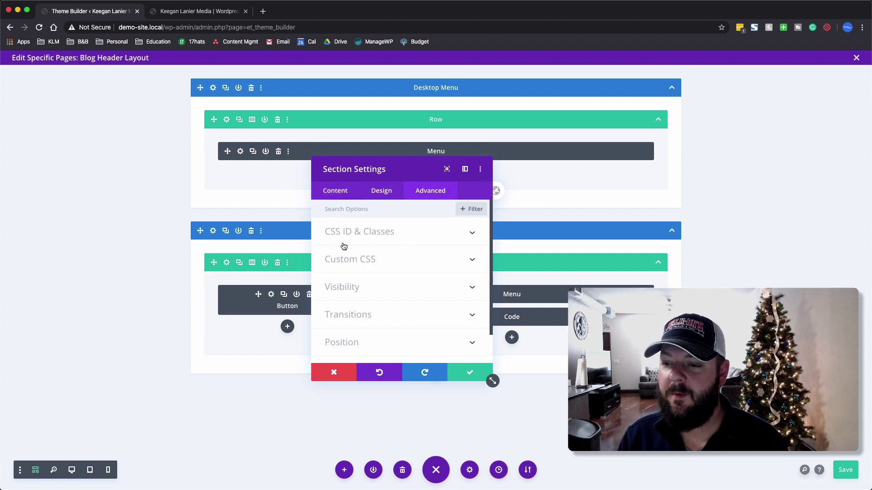
pyautogui.click(354, 291)
pyautogui.click(335, 276)
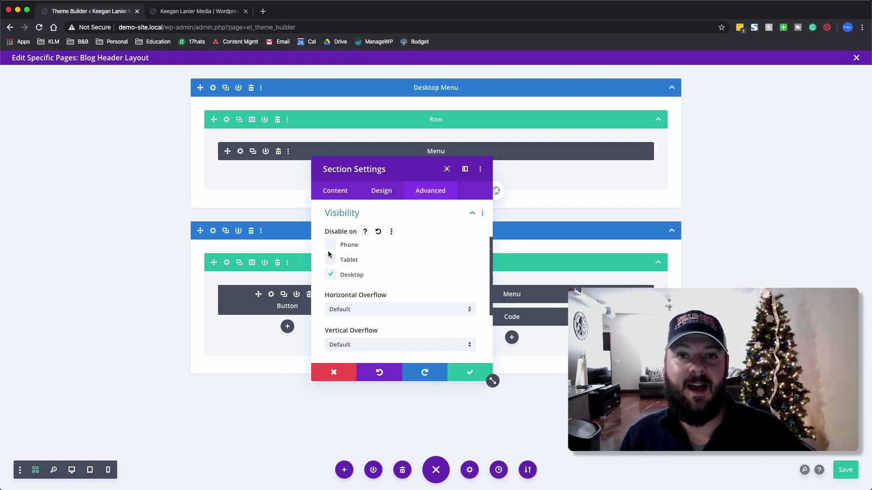
pyautogui.click(470, 372)
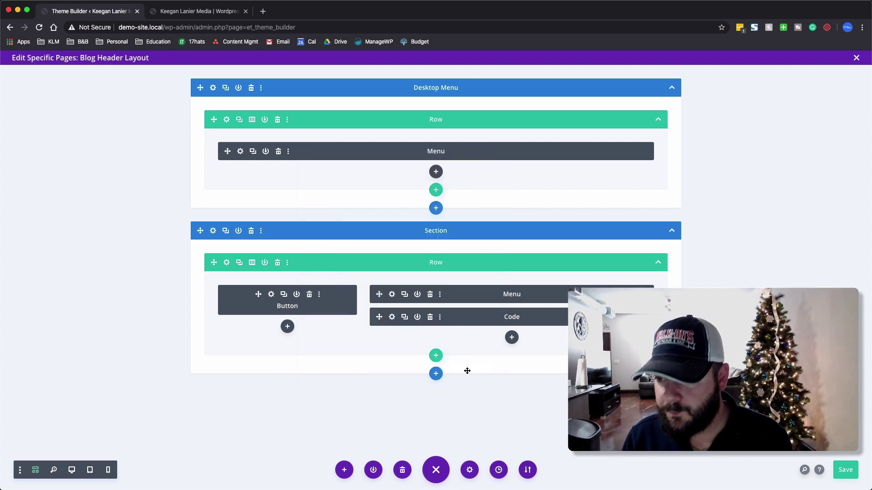
# Examine the style and script code in the lower section's Code module, and close its settings.
pyautogui.click(391, 318)
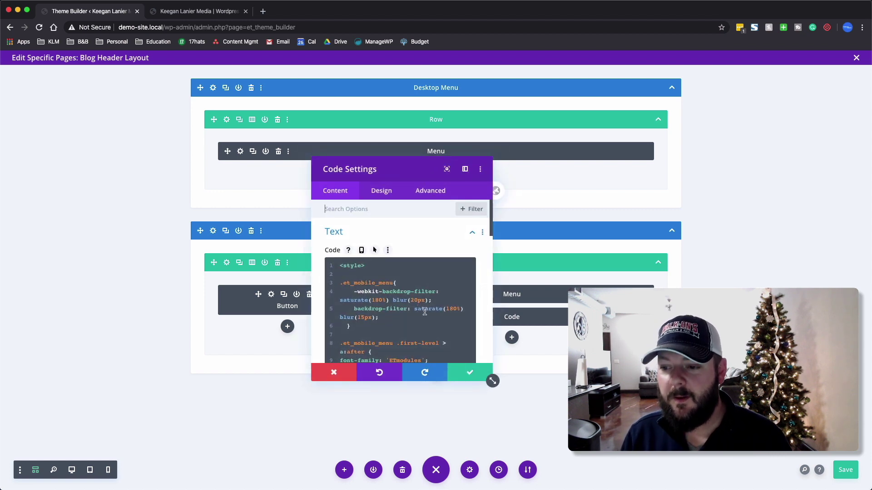
pyautogui.scroll(-3, 433, 315)
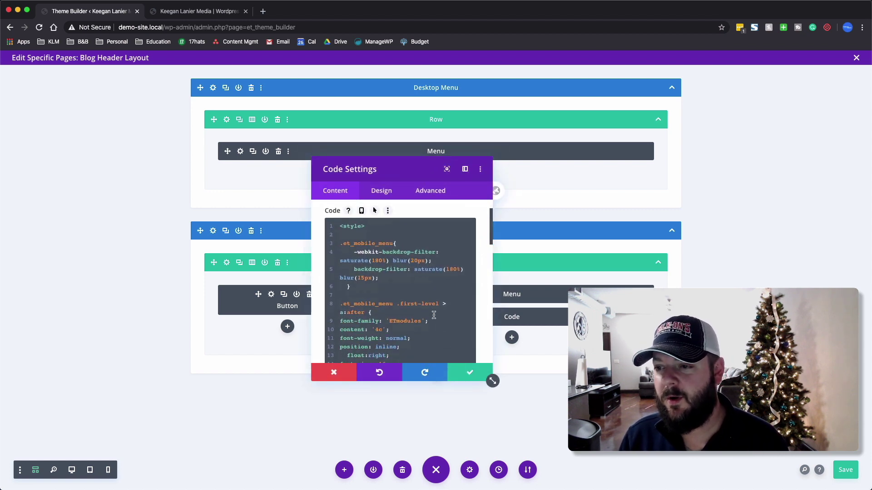
pyautogui.scroll(3, 391, 295)
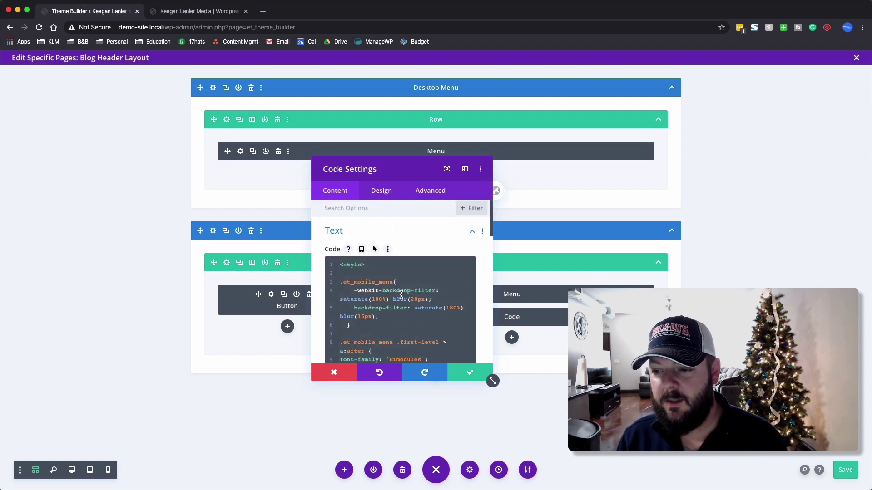
pyautogui.scroll(-15, 376, 320)
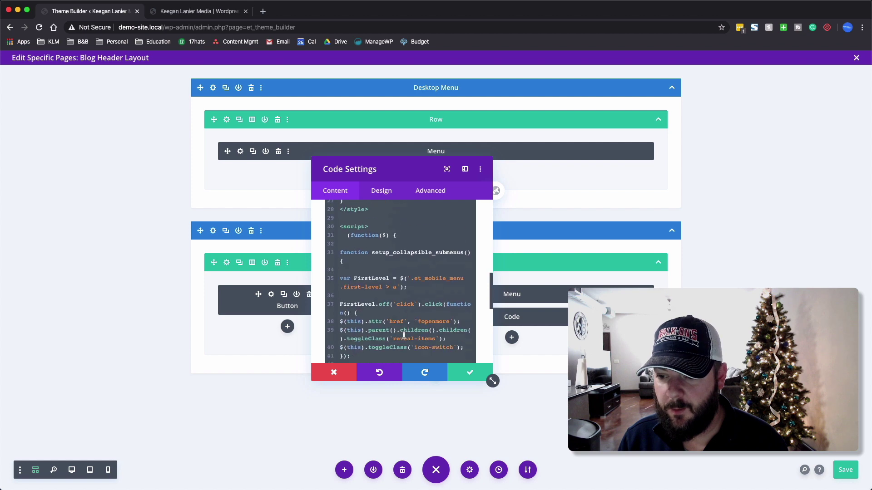
pyautogui.scroll(2, 403, 335)
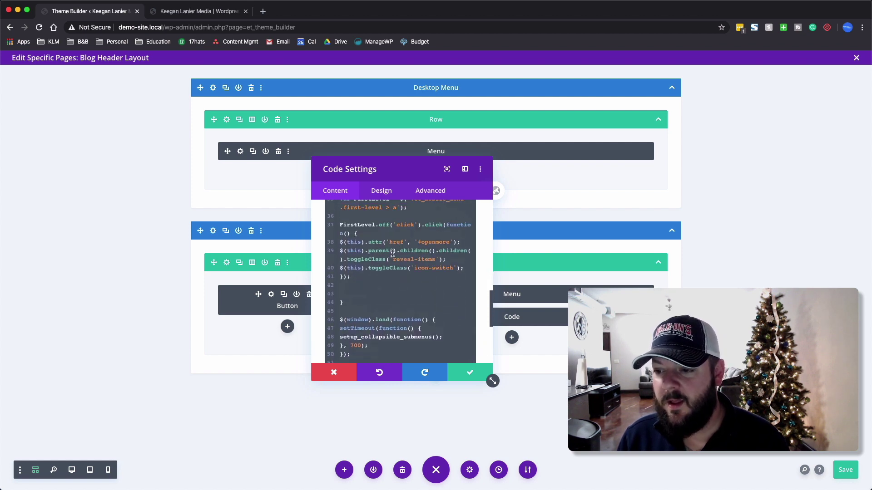
pyautogui.scroll(2, 394, 261)
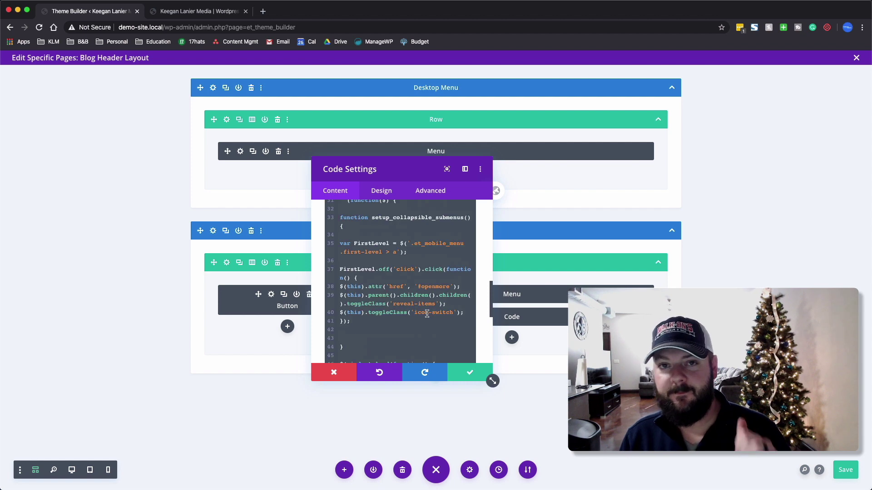
pyautogui.click(470, 372)
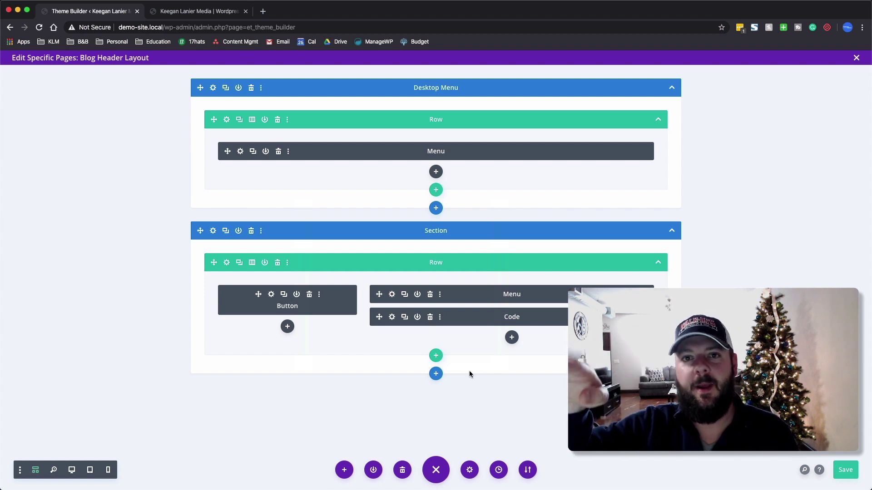
# Check the Blog header layout's page-level Custom CSS settings, and save and exit that layout.
pyautogui.press('super+s')
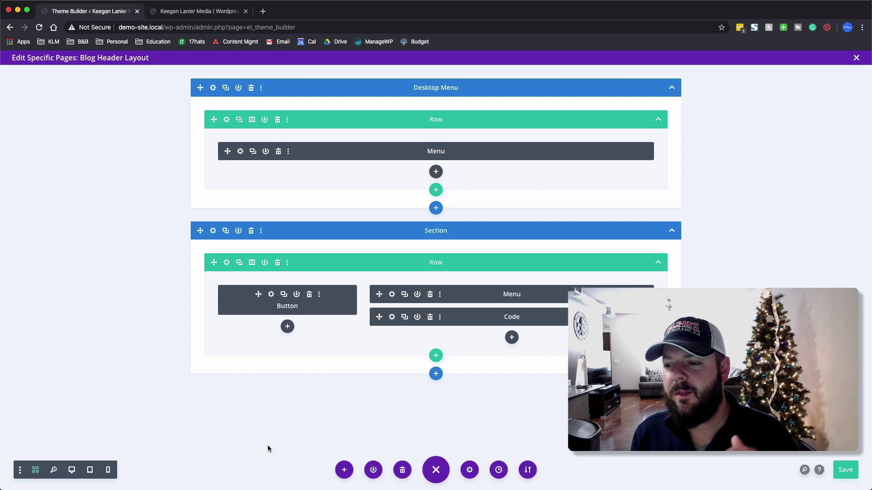
pyautogui.click(470, 469)
pyautogui.click(427, 196)
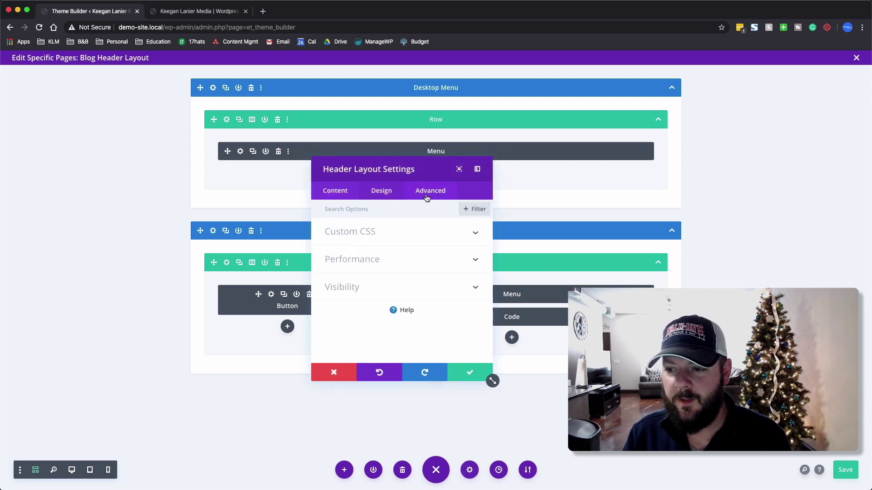
pyautogui.click(375, 242)
pyautogui.click(458, 377)
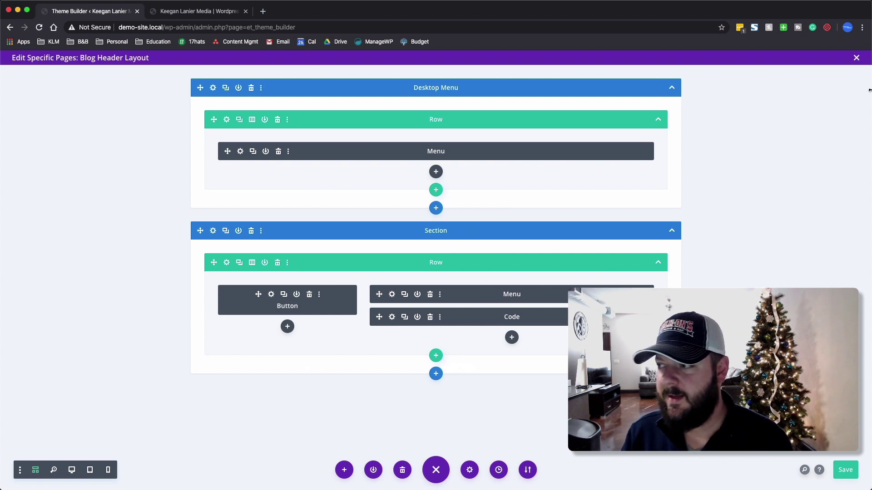
pyautogui.click(857, 58)
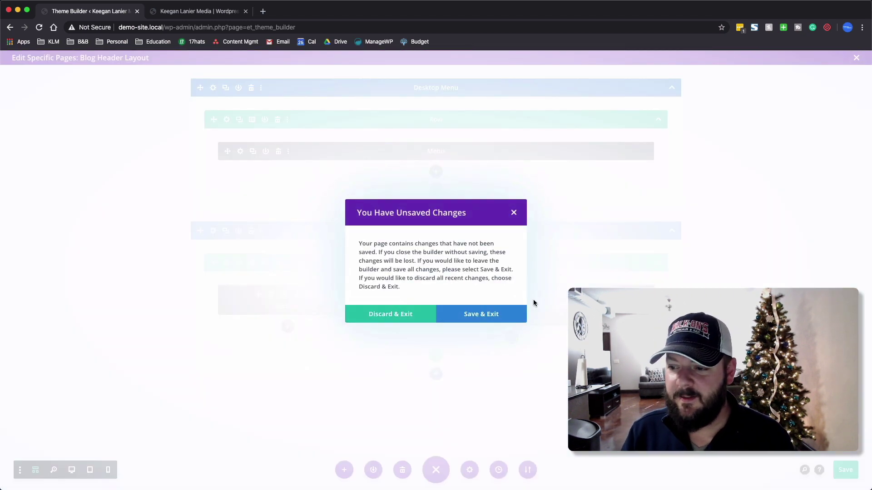
pyautogui.click(485, 315)
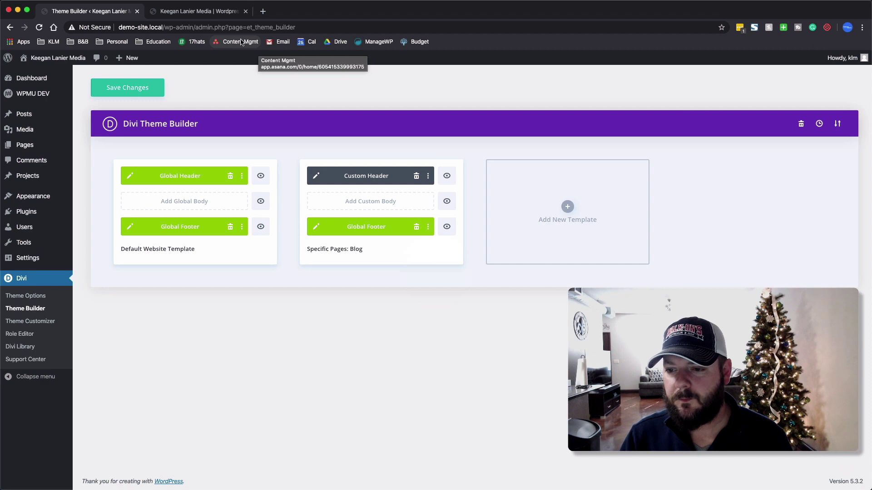
# Create a new Theme Builder template assigned to All Projects.
pyautogui.click(564, 210)
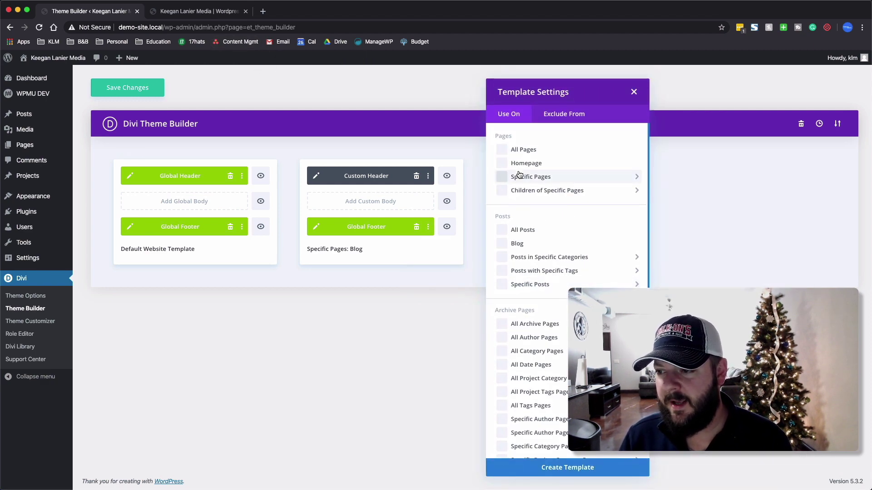
pyautogui.moveTo(511, 180)
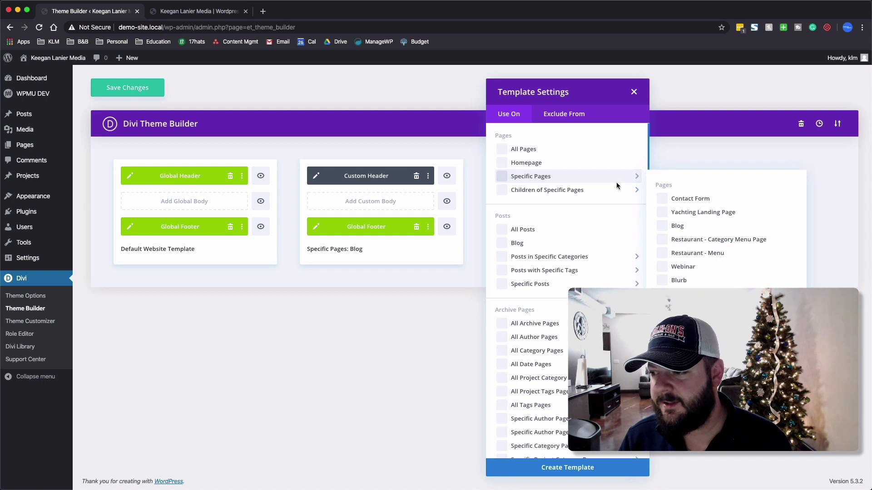
pyautogui.scroll(-5, 521, 370)
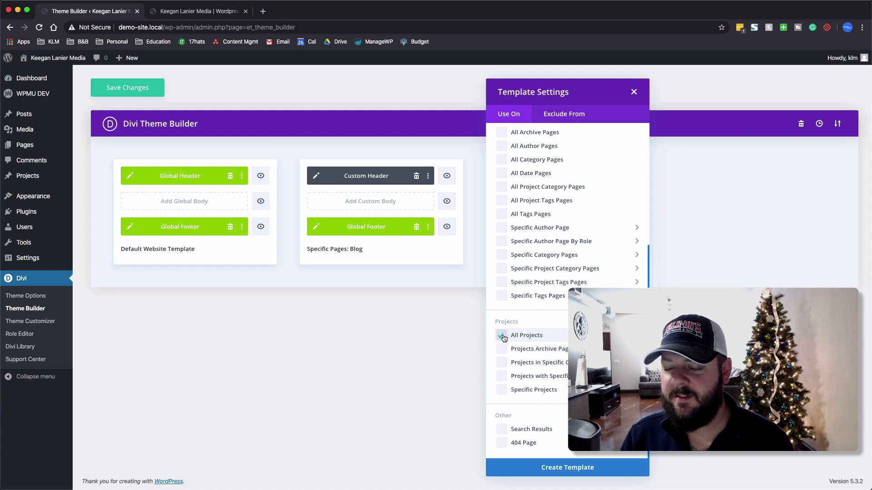
pyautogui.click(561, 467)
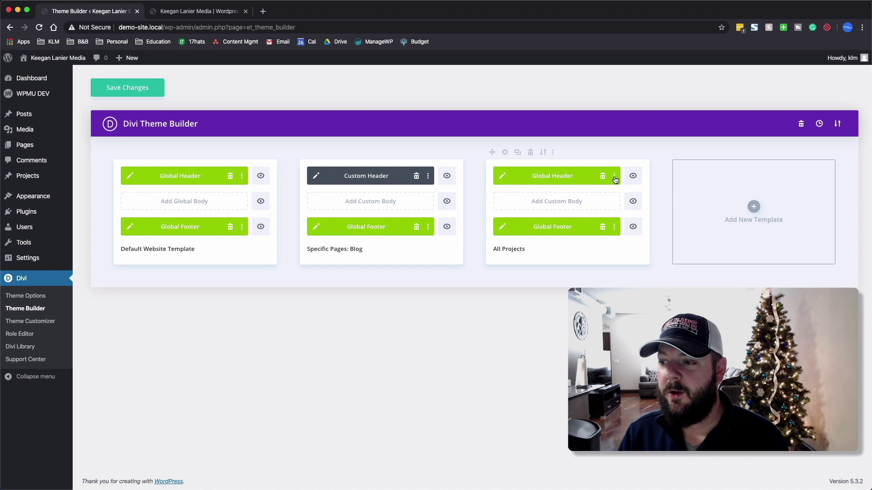
# Disable global on the All Projects template's header and open that custom header for editing.
pyautogui.click(614, 177)
pyautogui.click(594, 241)
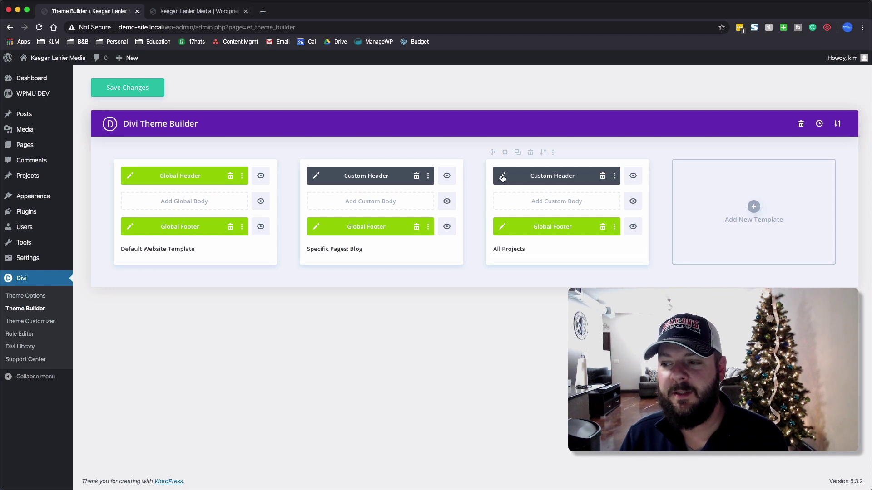
pyautogui.click(502, 177)
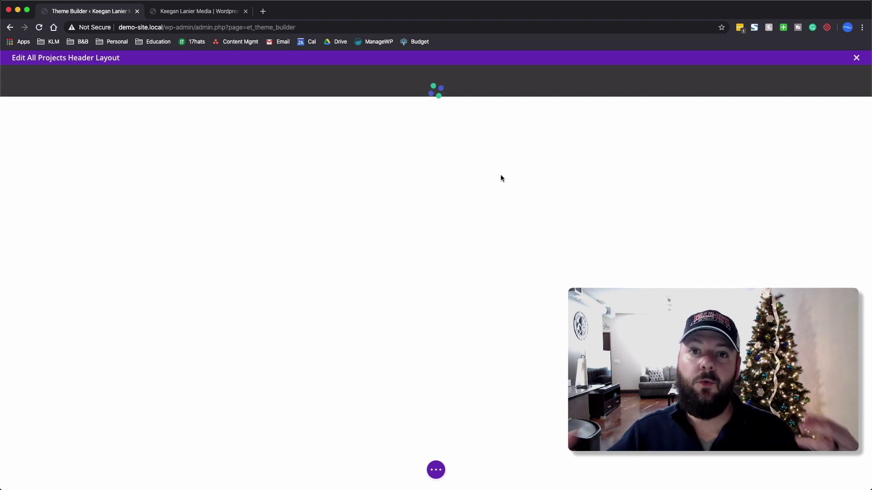
# In the tablet view of the All Projects header, change the Stay In Touch button's text to "Work With Us".
pyautogui.click(433, 470)
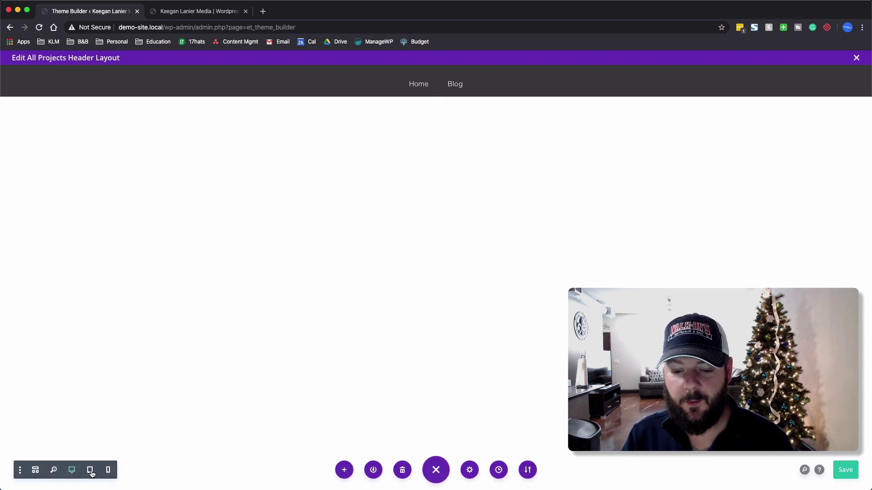
pyautogui.click(90, 472)
pyautogui.moveTo(318, 87)
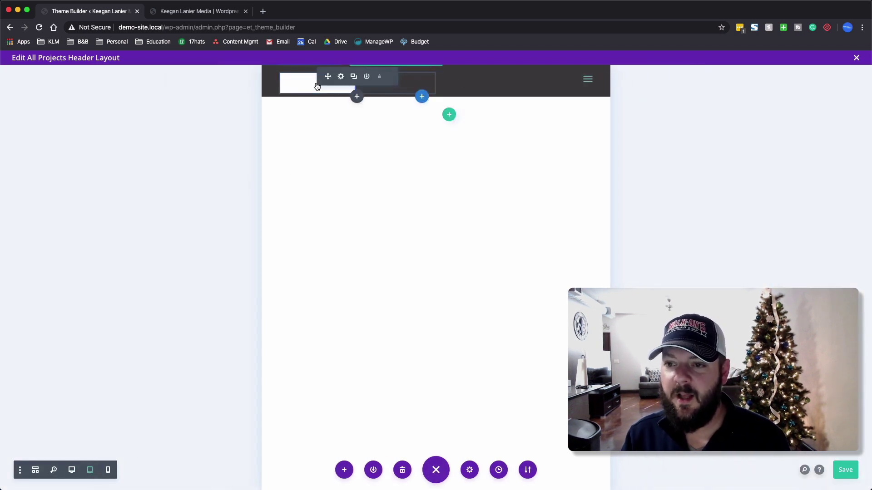
pyautogui.click(342, 77)
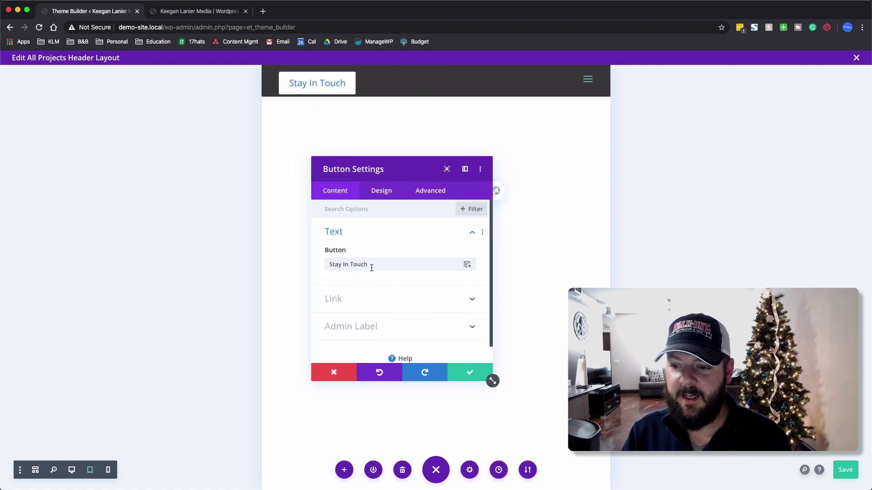
pyautogui.tripleClick(372, 267)
pyautogui.write('Work ')
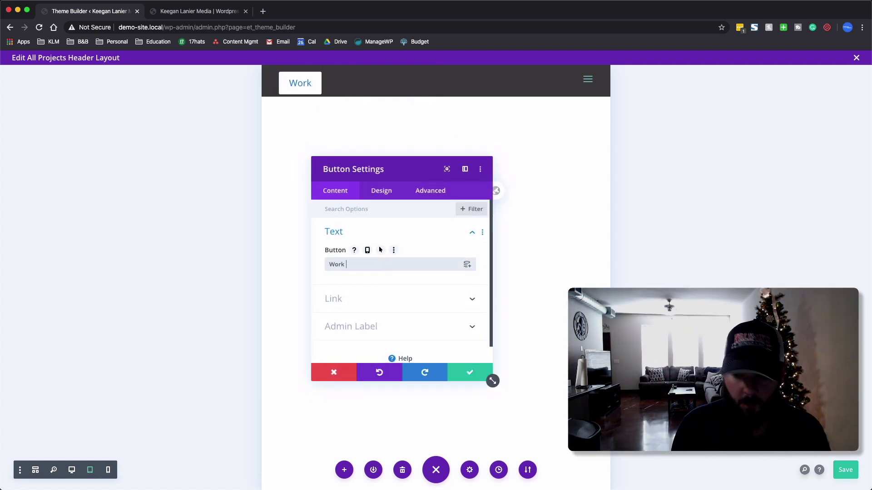
pyautogui.write('With Us')
# Set the header button's link URL to /contact, apply the button settings, and close the All Projects header layout.
pyautogui.click(471, 296)
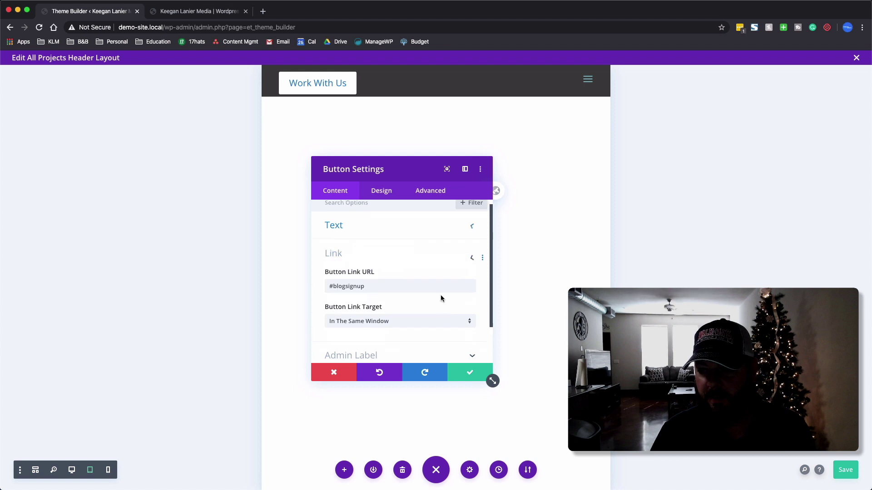
pyautogui.tripleClick(372, 245)
pyautogui.write('/c')
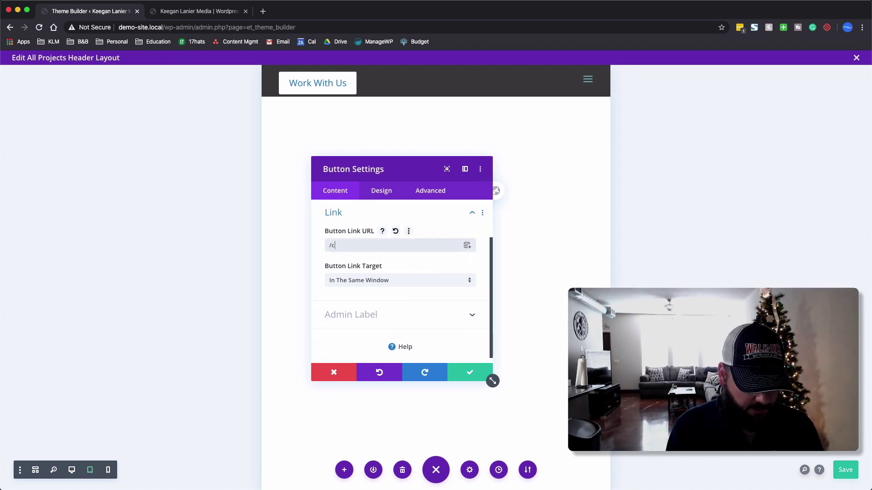
pyautogui.write('ontact')
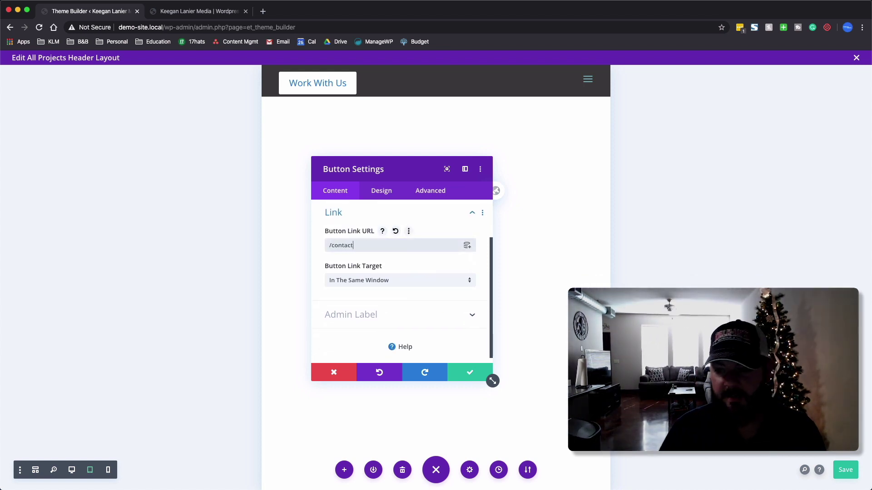
pyautogui.click(466, 374)
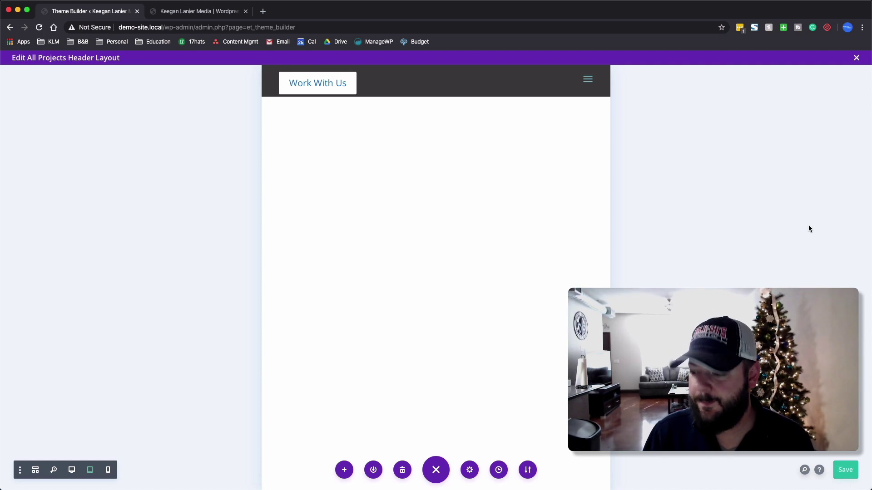
pyautogui.click(857, 58)
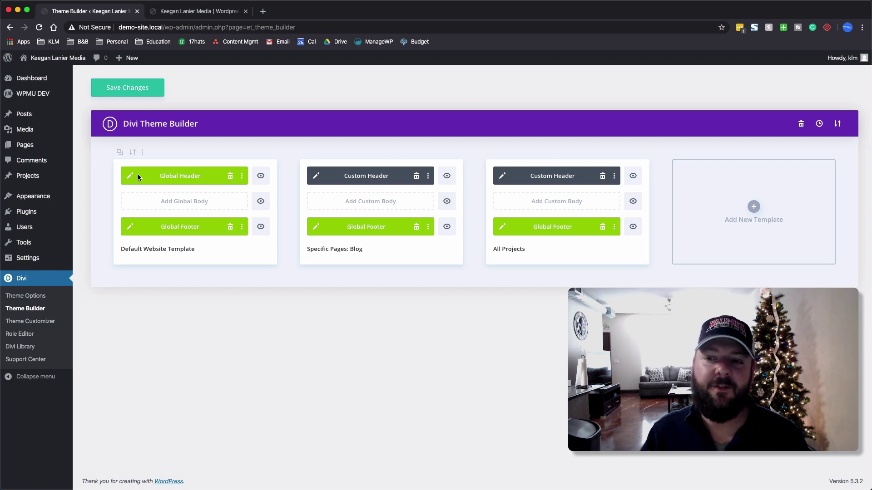
# Delete the custom header from the All Projects template and assign the global header in its place.
pyautogui.click(602, 176)
pyautogui.click(553, 177)
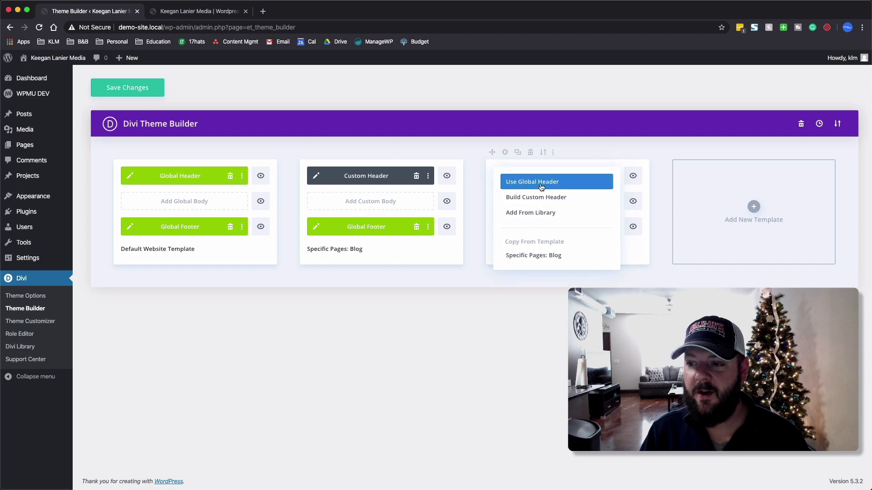
pyautogui.click(548, 183)
# Turn the All Projects template's global header back into a custom one, briefly view its layout, and save the Theme Builder changes.
pyautogui.click(613, 177)
pyautogui.click(604, 242)
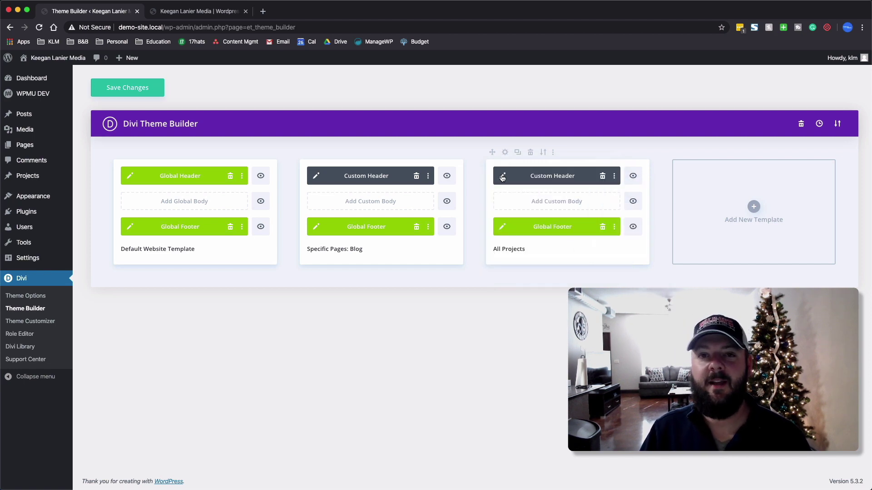
pyautogui.click(502, 176)
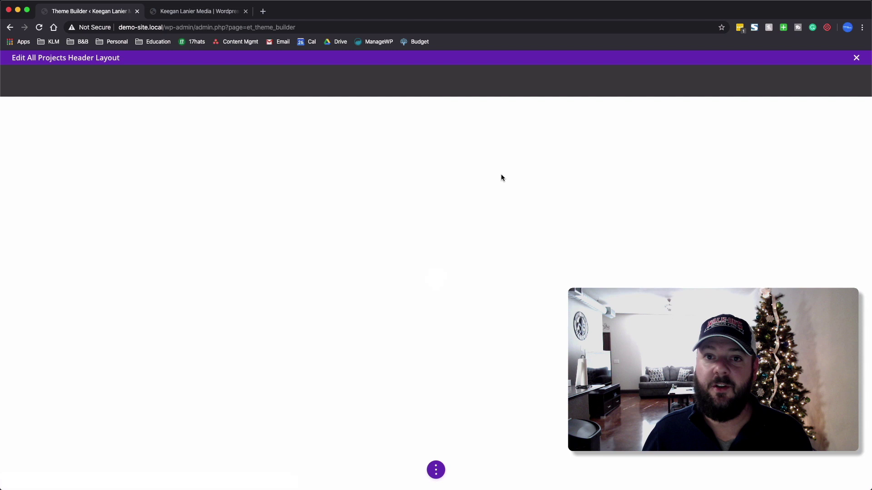
pyautogui.click(856, 57)
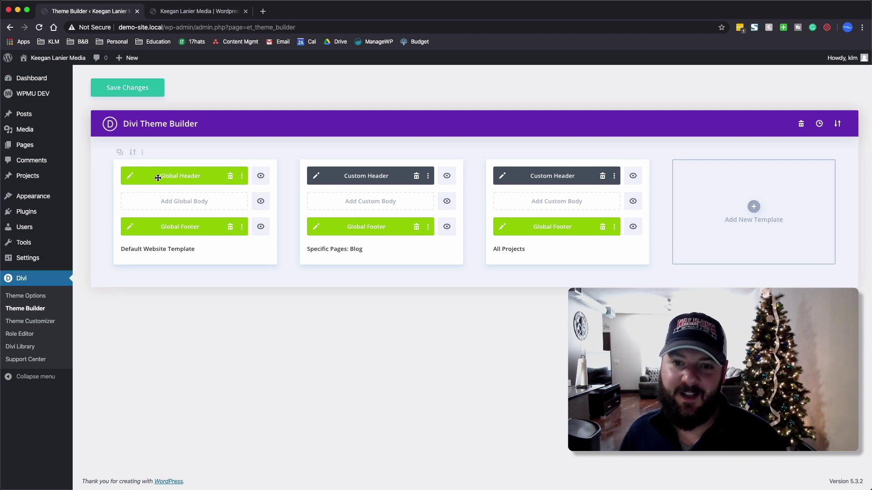
pyautogui.click(159, 84)
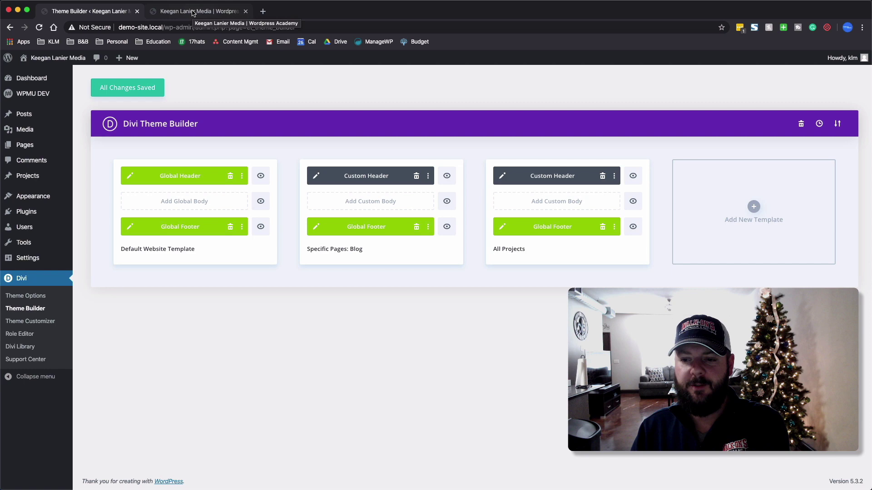
# Open the Blog page on the live site and narrow the browser window to phone width.
pyautogui.click(192, 12)
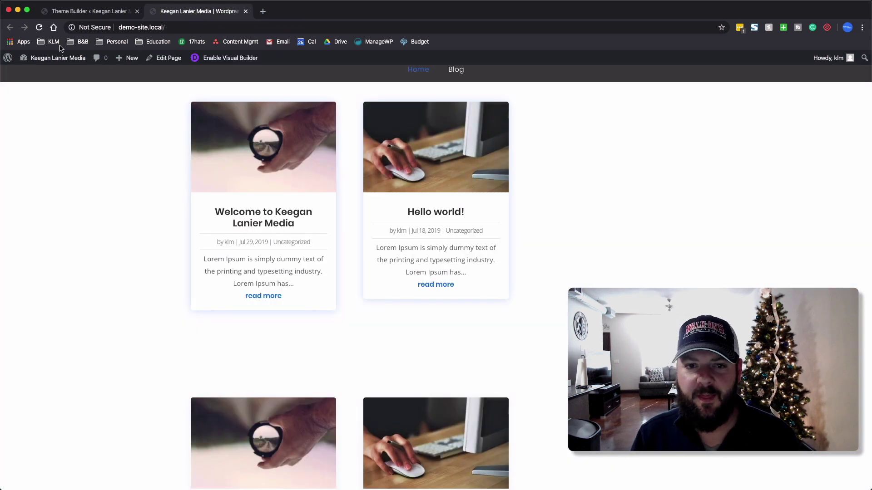
pyautogui.moveTo(61, 62)
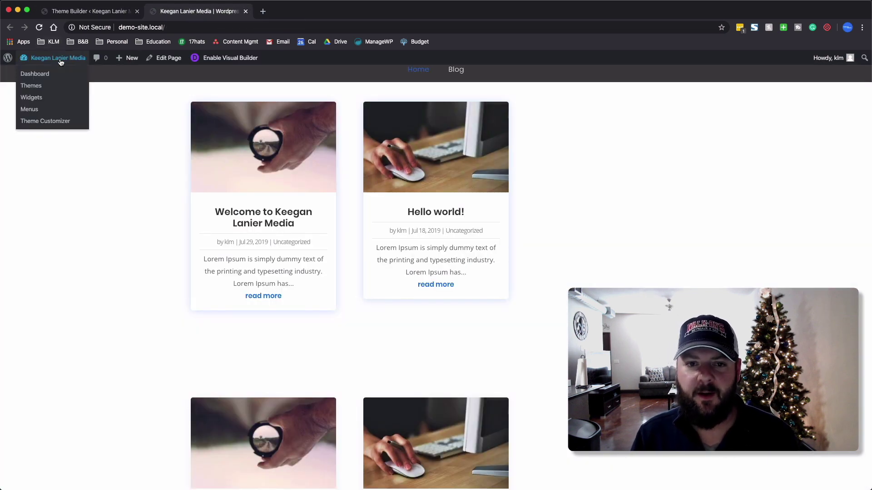
pyautogui.click(455, 69)
pyautogui.moveTo(870, 126); pyautogui.dragTo(224, 207)
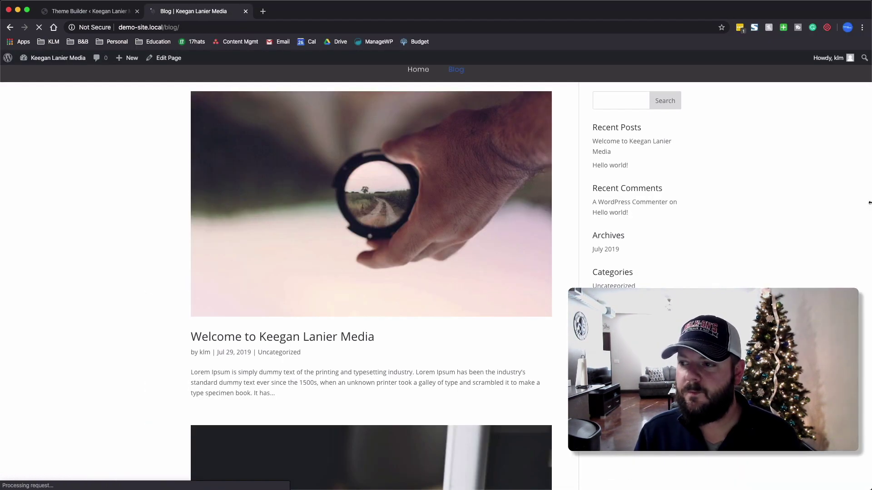
pyautogui.moveTo(870, 203); pyautogui.dragTo(227, 218)
# Go to the Home page through the mobile menu and check its sticky header bar and footer at phone width.
pyautogui.moveTo(216, 61)
pyautogui.click(210, 473)
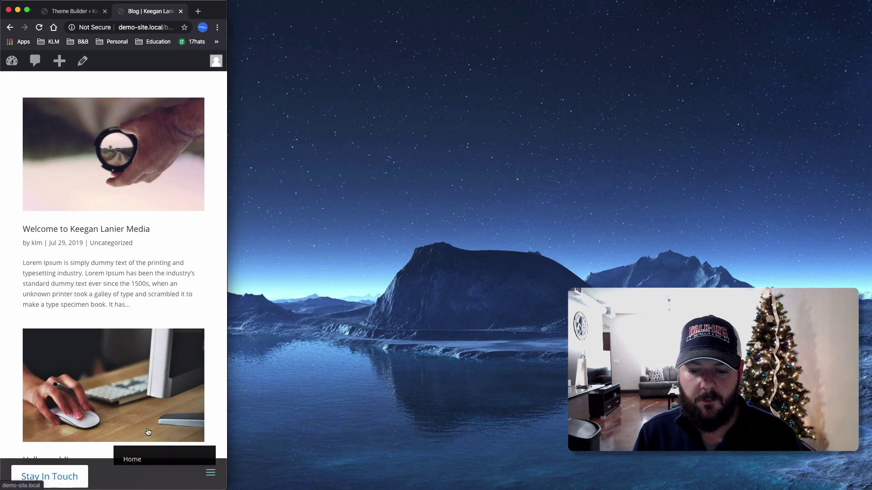
pyautogui.click(137, 431)
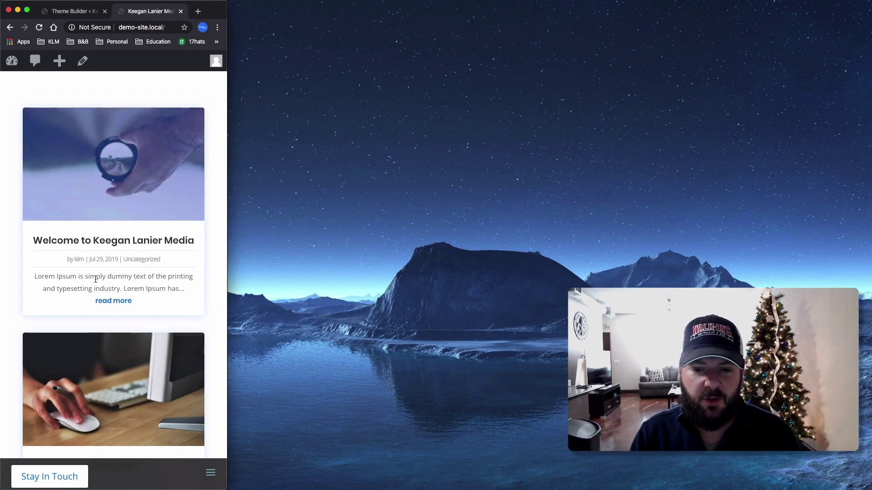
pyautogui.scroll(-15, 161, 456)
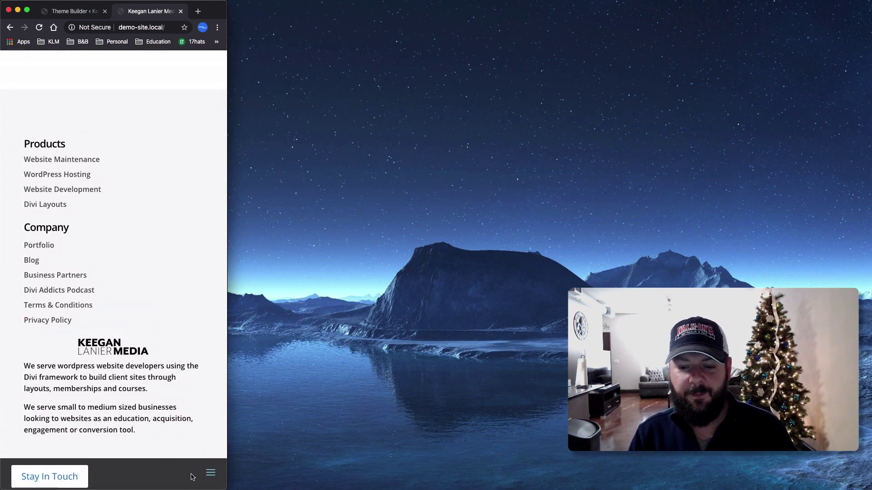
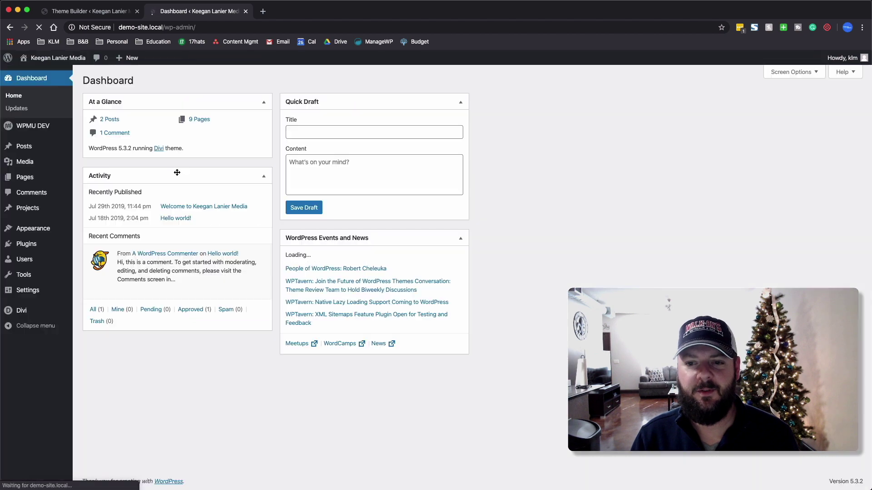
# View the site's list of pages in the WordPress admin, and open the Divi Theme Builder.
pyautogui.click(20, 179)
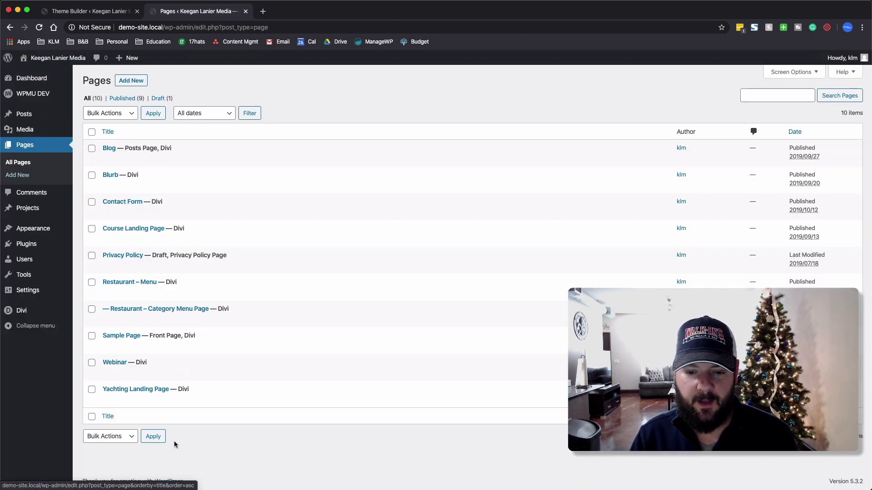
pyautogui.moveTo(28, 312)
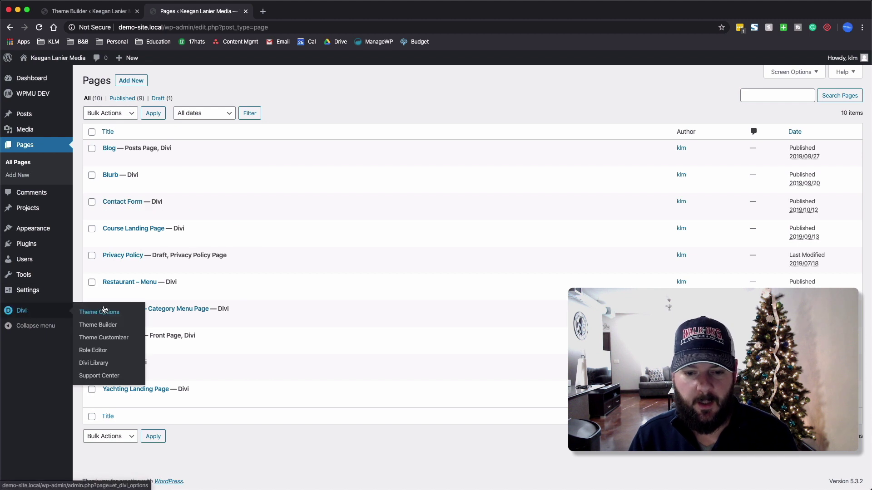
pyautogui.click(98, 332)
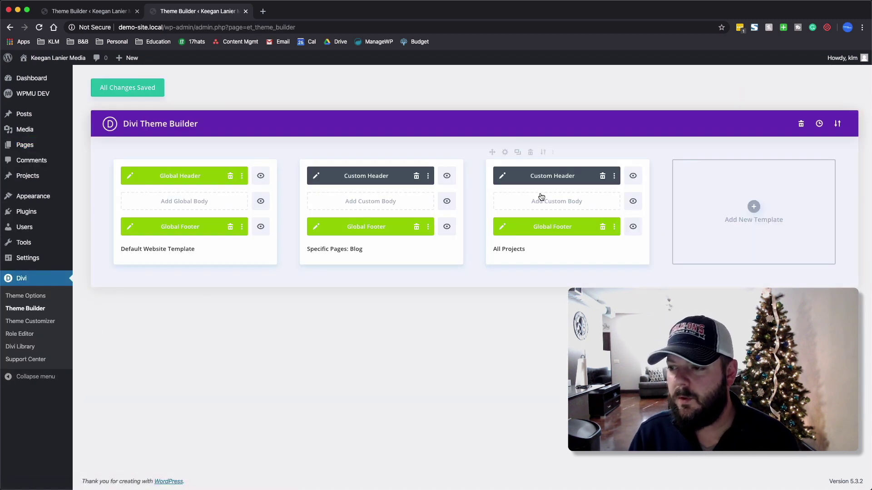
pyautogui.click(537, 204)
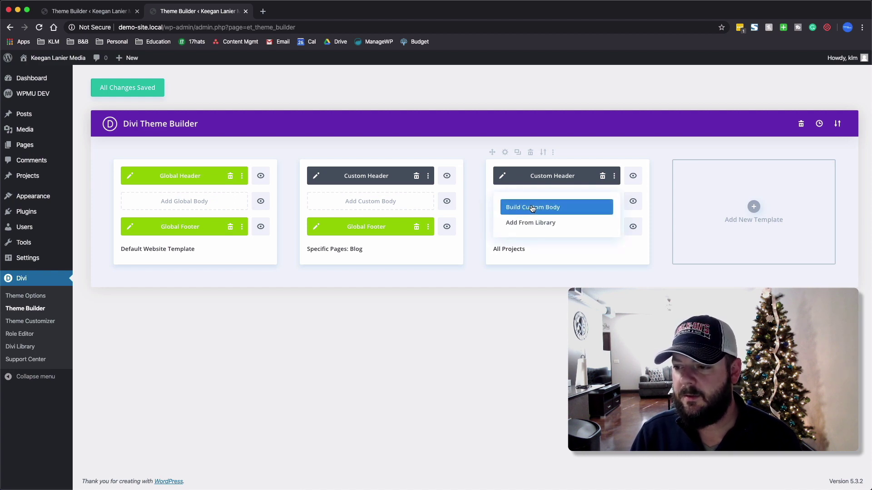
pyautogui.click(506, 325)
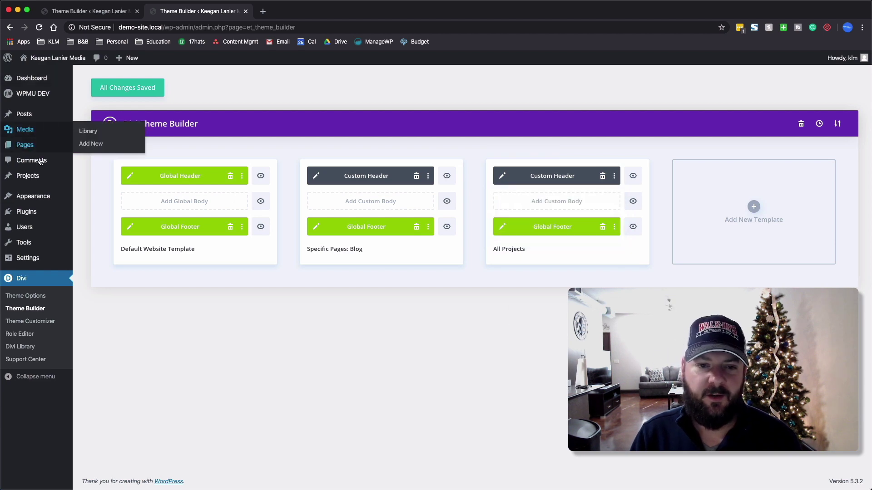
# Create a new project titled "Test Project" from the Projects list and publish it.
pyautogui.click(35, 176)
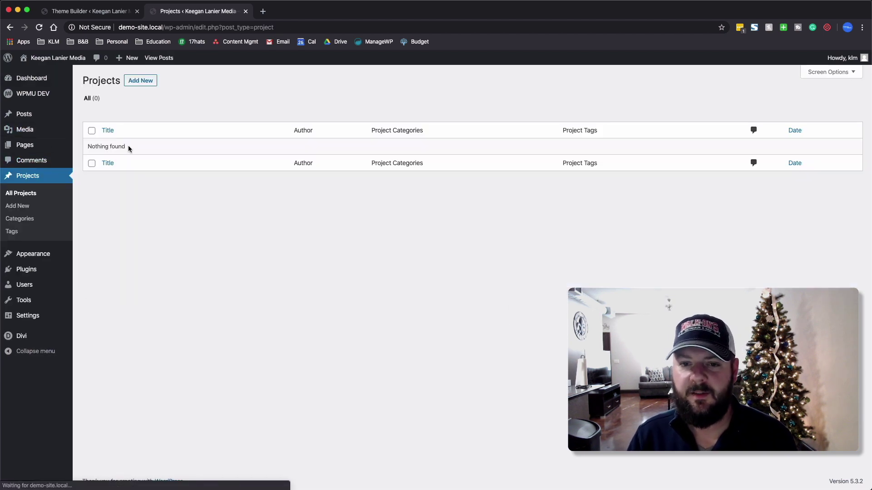
pyautogui.click(145, 81)
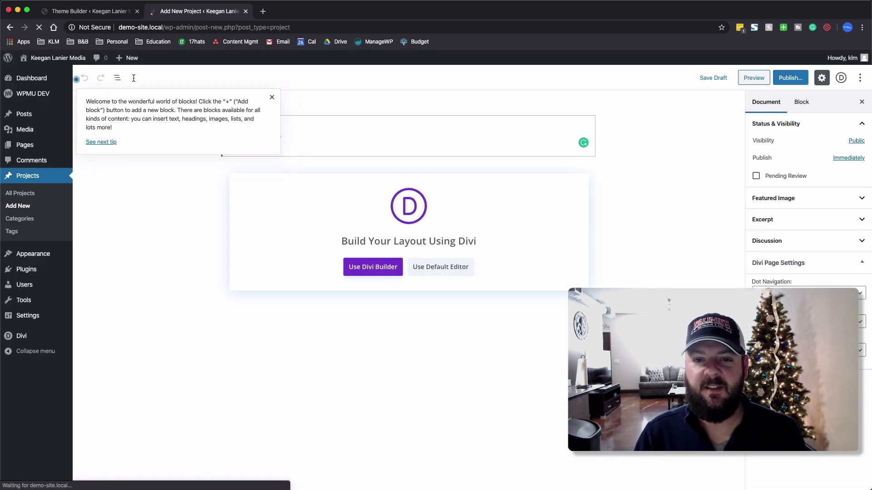
pyautogui.click(329, 132)
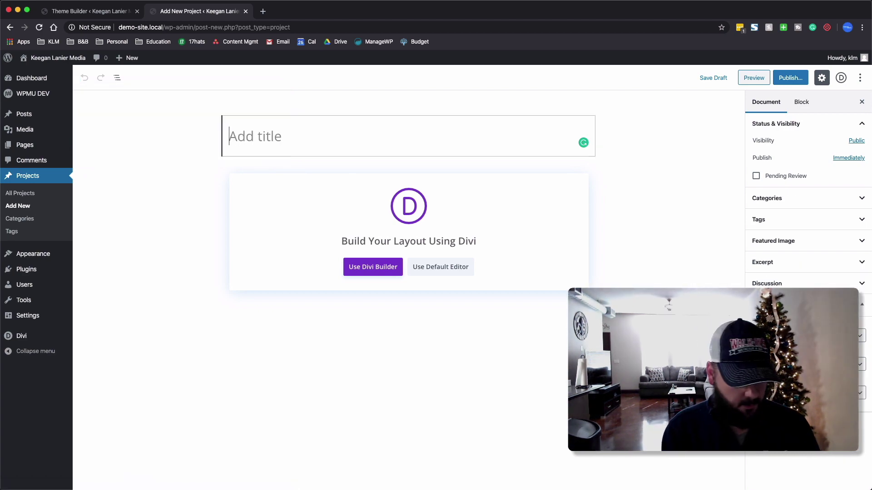
pyautogui.write('Test Project')
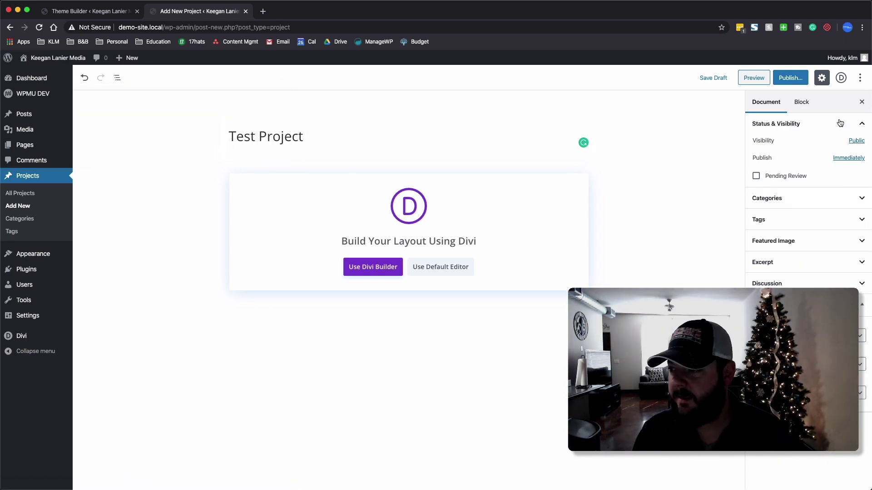
pyautogui.click(791, 80)
pyautogui.click(815, 78)
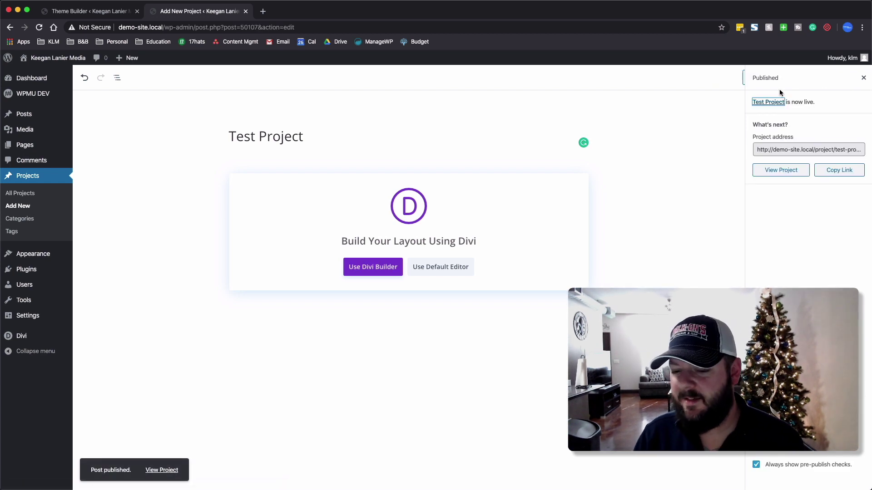
# View the published Test Project on the live site, check it at phone width, and restore the browser window's width.
pyautogui.click(172, 471)
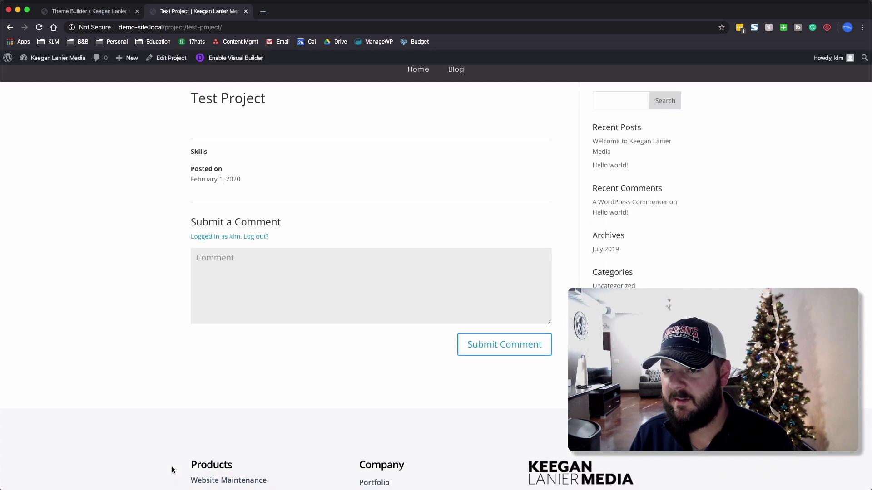
pyautogui.moveTo(869, 280); pyautogui.dragTo(132, 294)
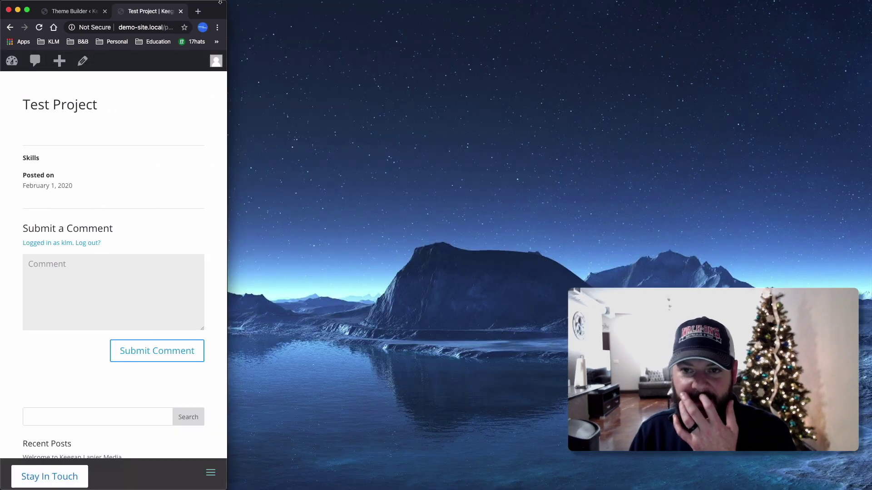
pyautogui.doubleClick(219, 16)
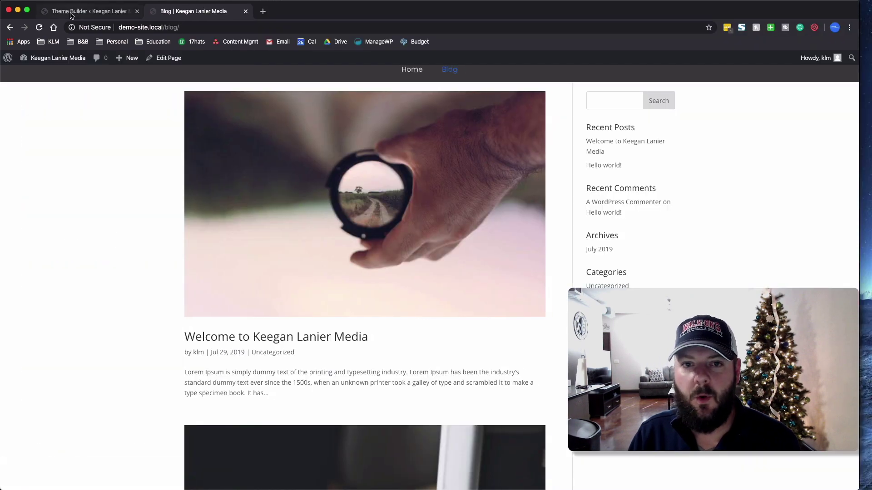
# Open the All Projects template's custom header layout from the Theme Builder and show it in wireframe view.
pyautogui.click(71, 13)
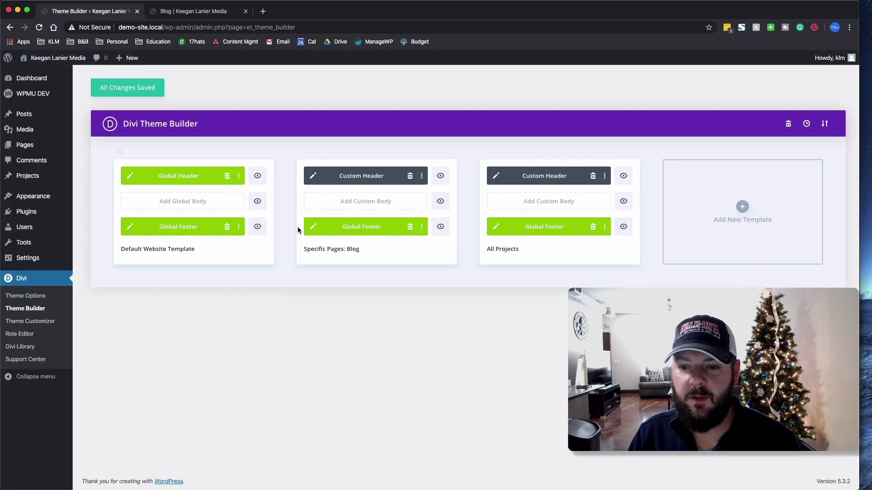
pyautogui.moveTo(77, 82)
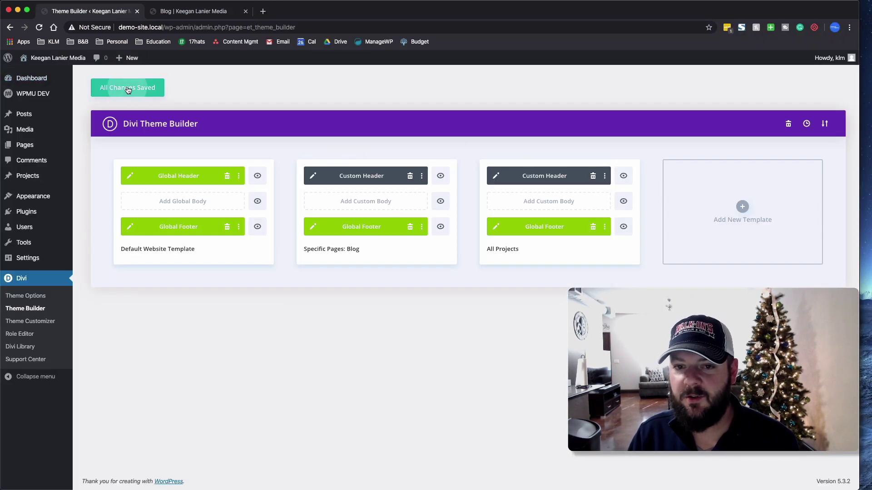
pyautogui.click(491, 175)
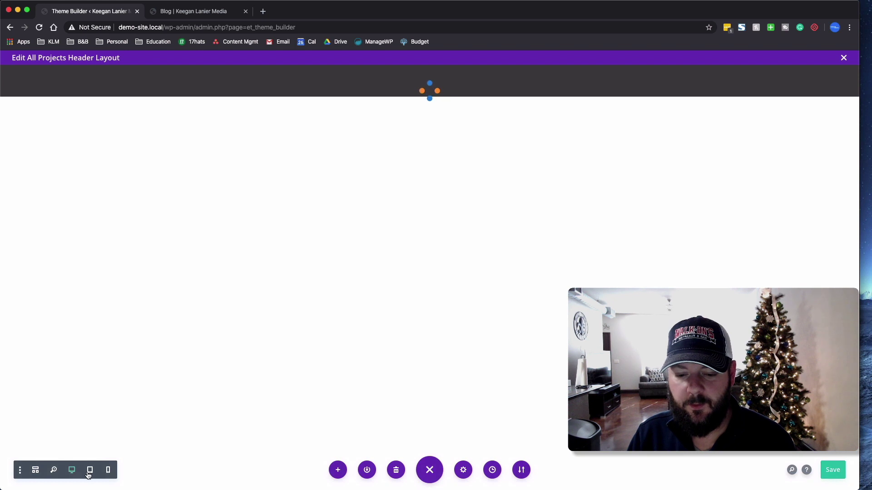
pyautogui.moveTo(305, 87)
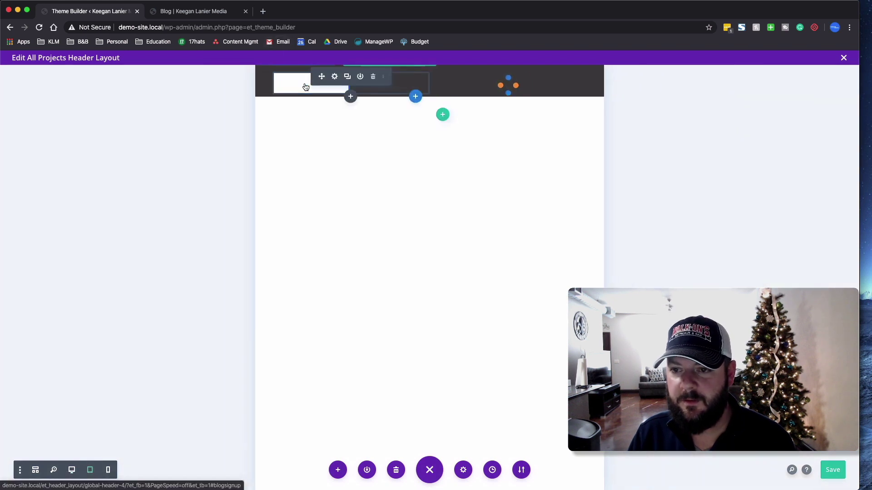
pyautogui.click(36, 470)
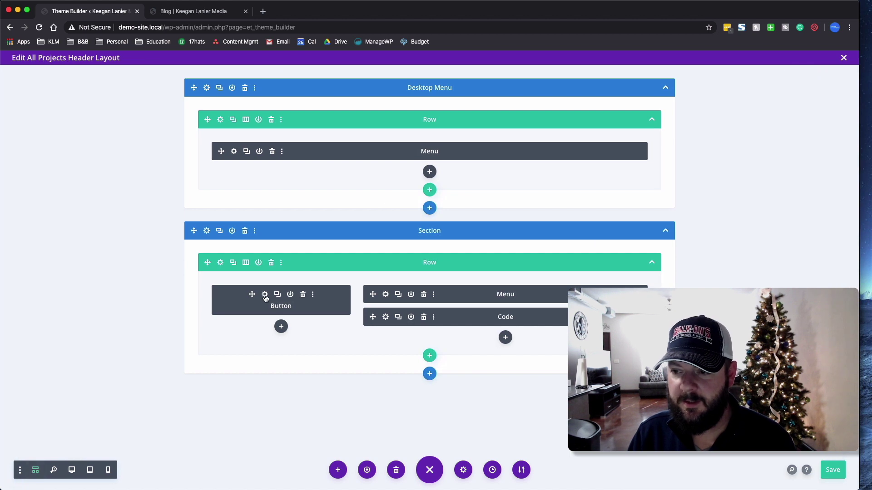
# Set the mobile section's button text to "Work With Us" and its link URL to /contact.
pyautogui.click(265, 295)
pyautogui.tripleClick(355, 263)
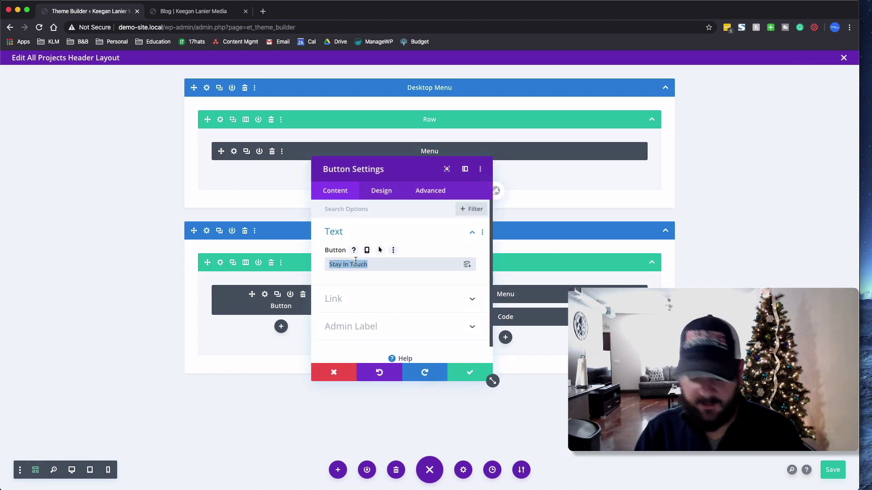
pyautogui.write('Work With Us')
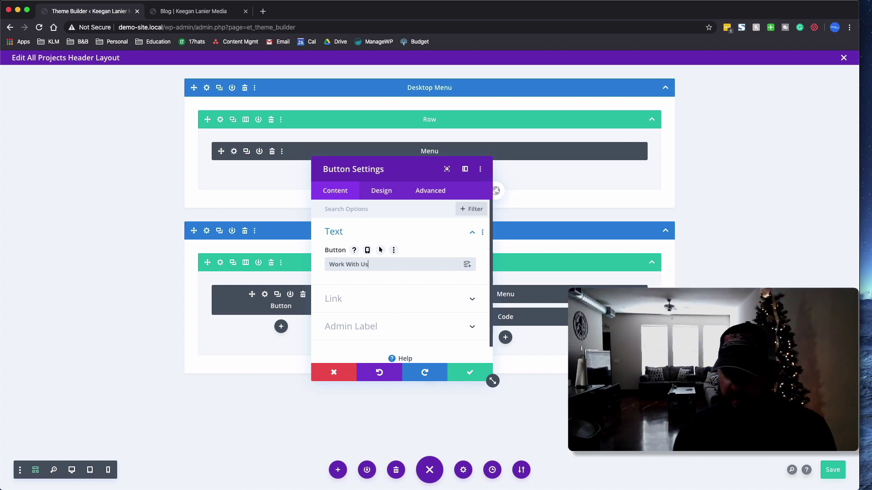
pyautogui.click(354, 299)
pyautogui.tripleClick(360, 245)
pyautogui.write('/contact')
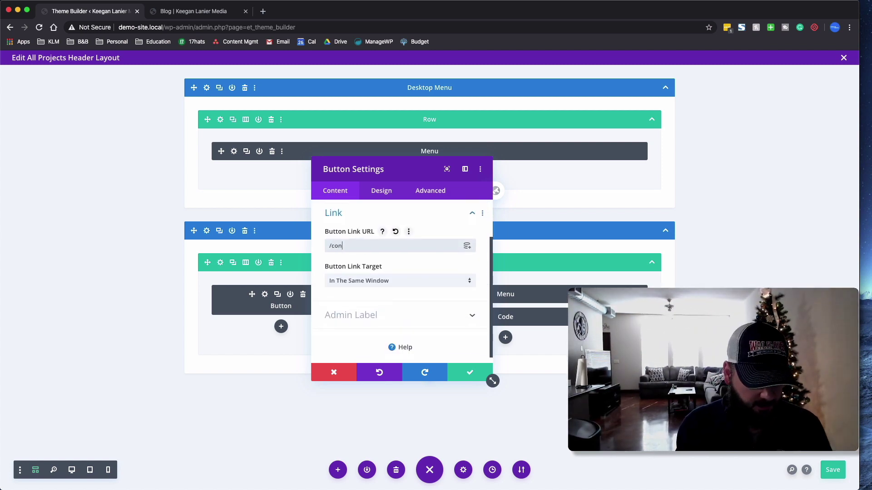
pyautogui.click(465, 372)
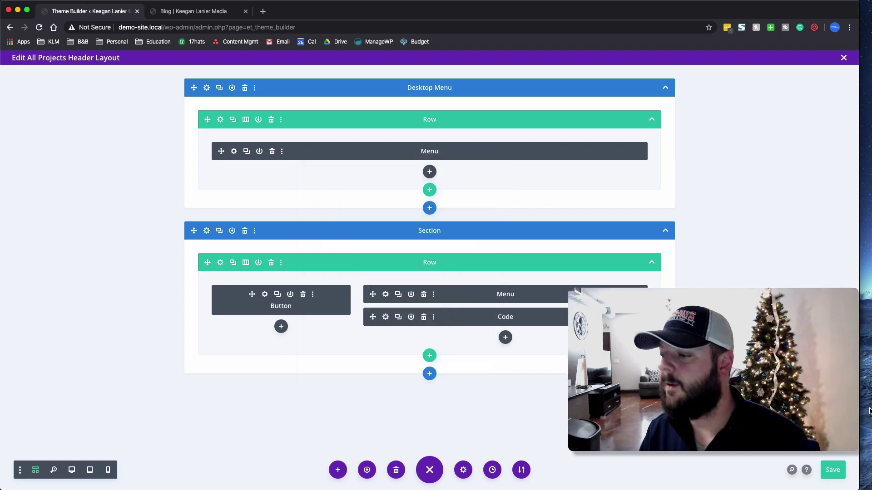
# Save and close the All Projects header layout, and save the Theme Builder changes.
pyautogui.click(832, 470)
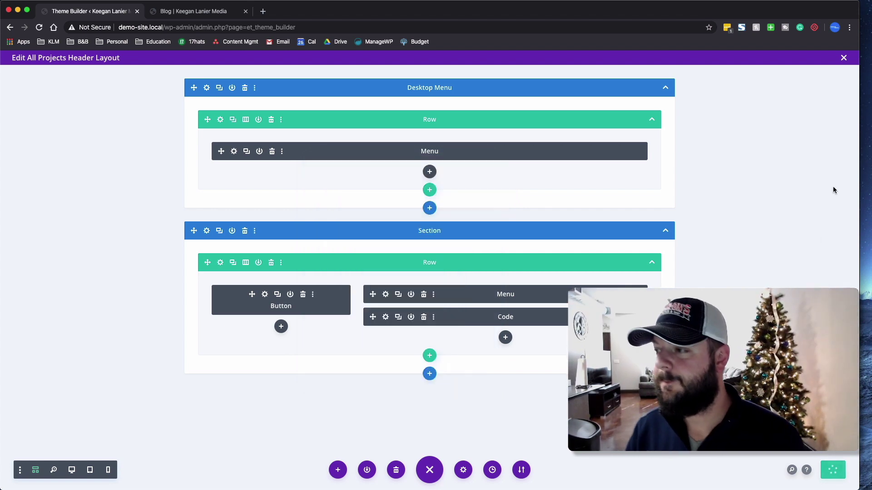
pyautogui.click(842, 59)
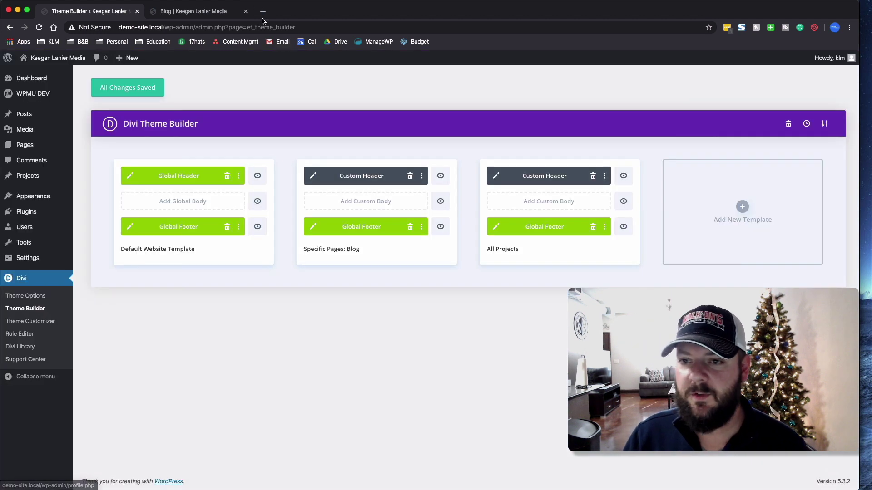
pyautogui.click(94, 94)
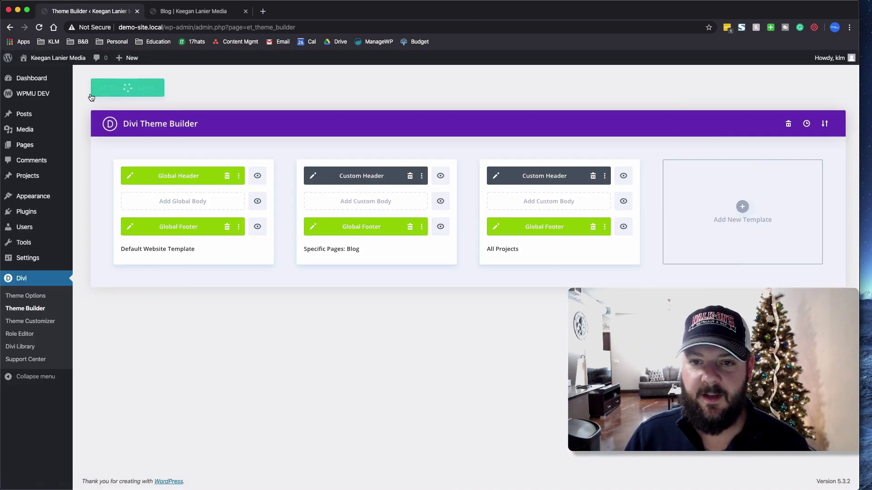
# Open the live Home page and preview it in the developer tools' responsive device view, enlarging the preview area.
pyautogui.click(190, 12)
pyautogui.click(414, 71)
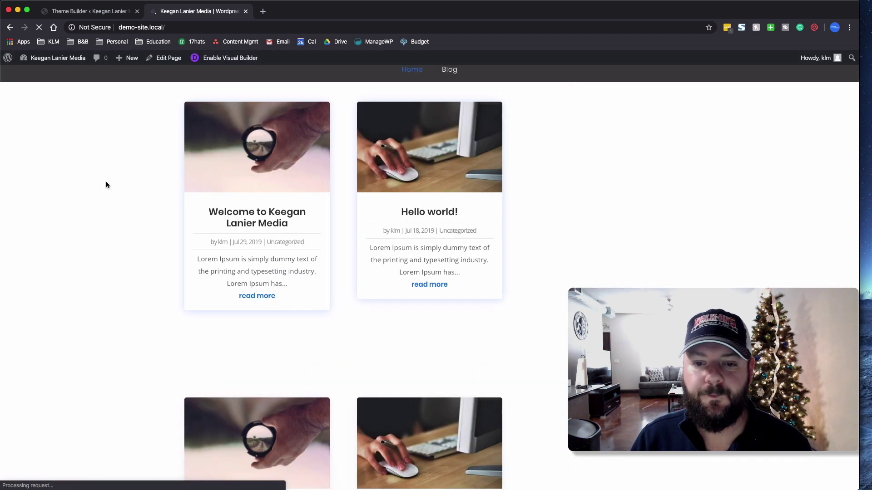
pyautogui.rightClick(106, 182)
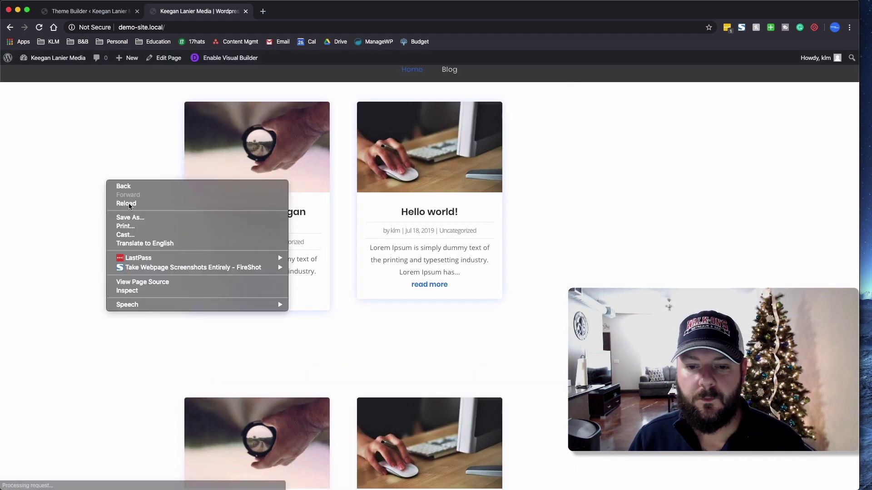
pyautogui.click(139, 291)
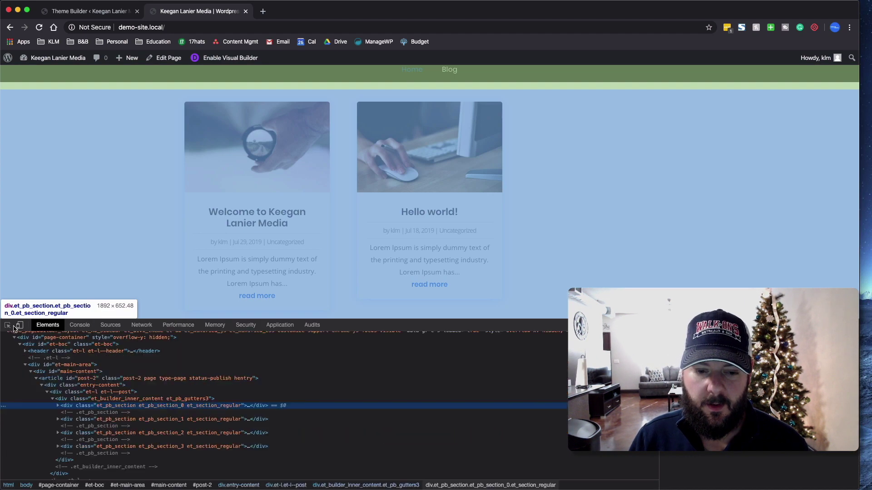
pyautogui.click(20, 326)
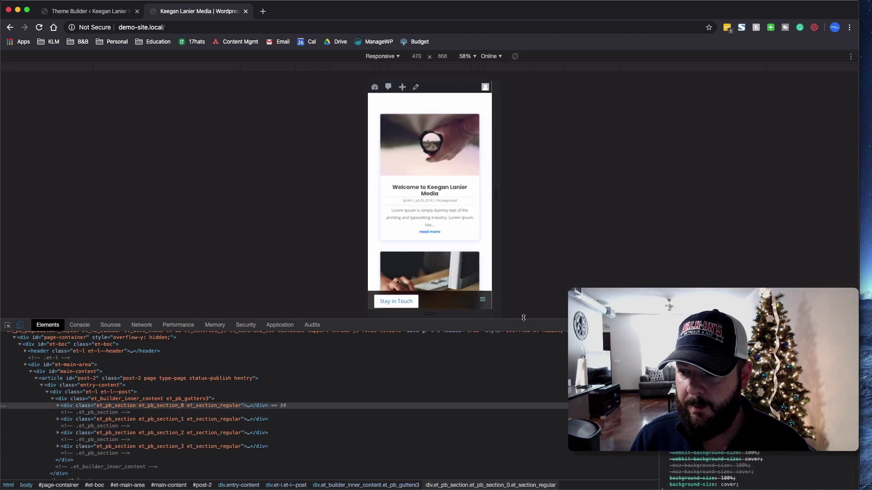
pyautogui.moveTo(523, 322); pyautogui.dragTo(499, 370)
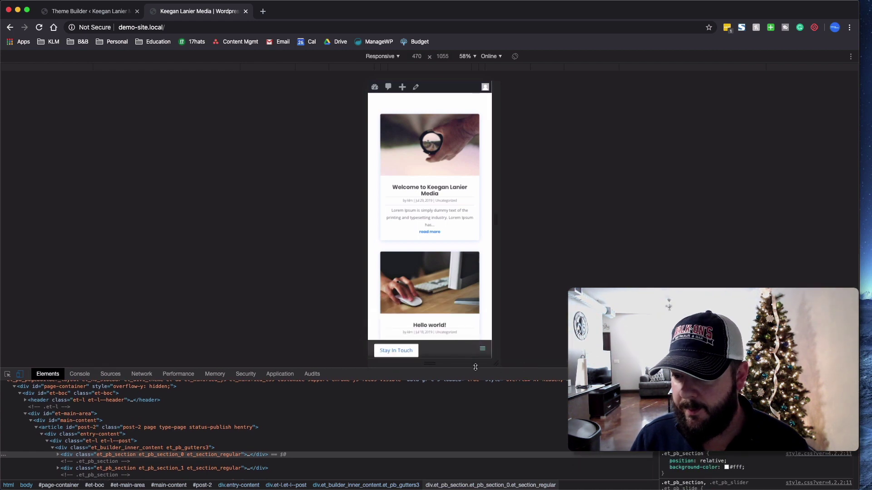
# Check the Home page's mobile menu and sticky bar button, and go to the Blog page through that menu.
pyautogui.click(483, 349)
pyautogui.click(483, 350)
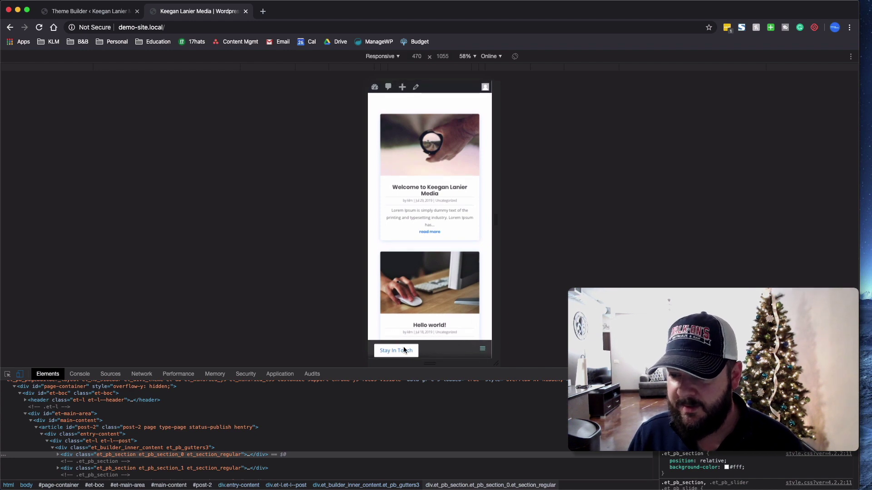
pyautogui.click(479, 352)
pyautogui.click(443, 335)
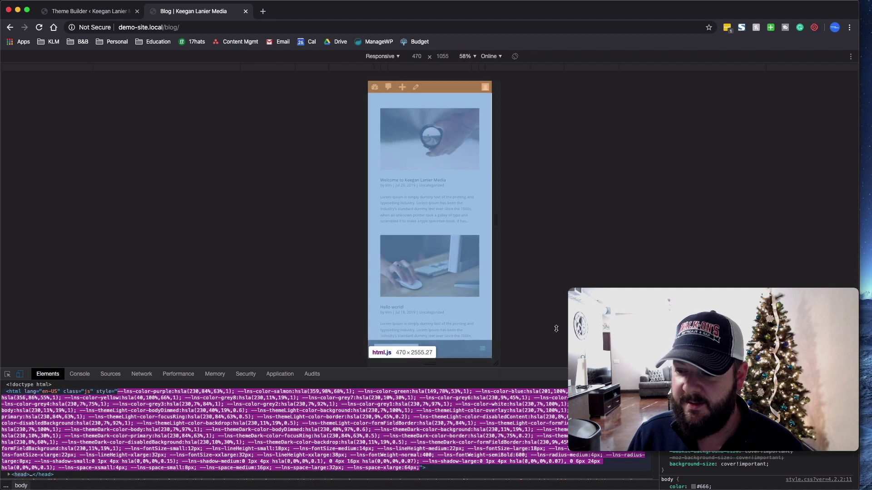
# Return to the WordPress admin, list the projects, and open Test Project's live page in a new tab.
pyautogui.click(76, 10)
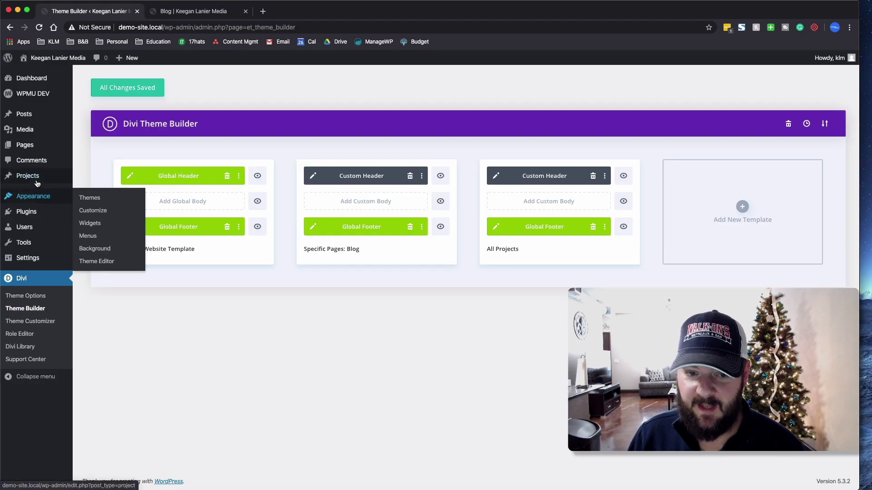
pyautogui.click(33, 181)
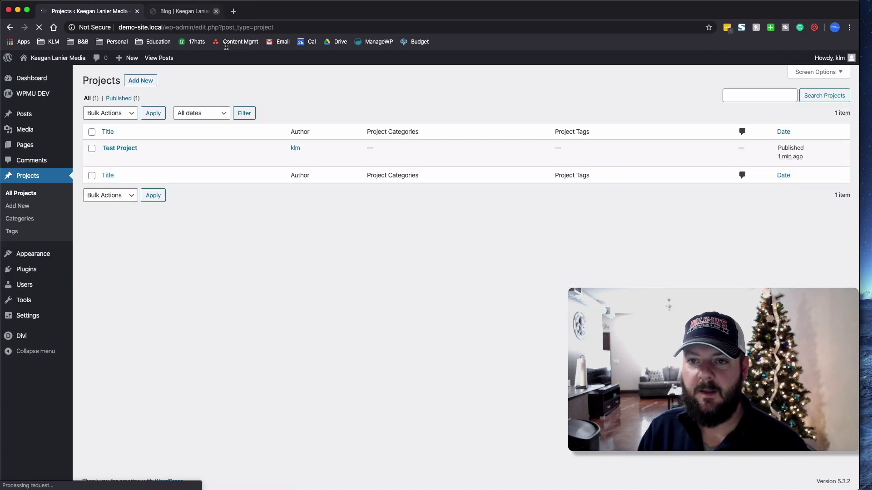
pyautogui.rightClick(174, 160)
pyautogui.click(213, 163)
pyautogui.click(183, 11)
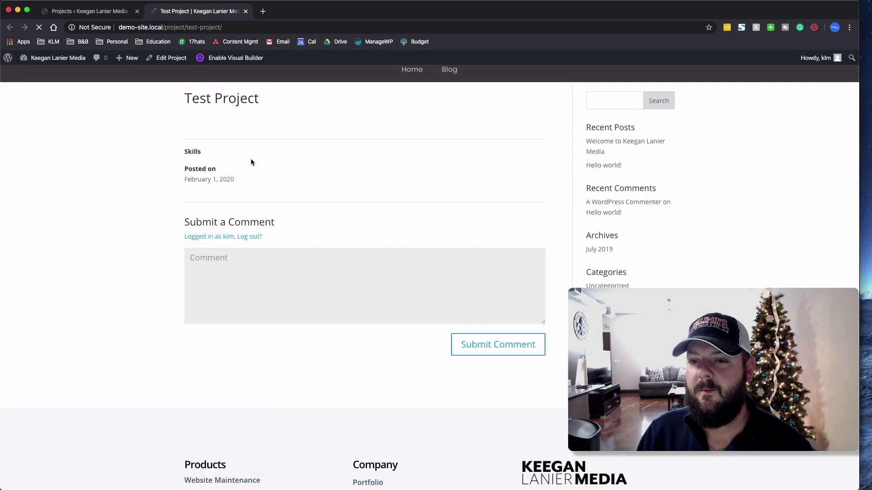
# Inspect the Test Project page in the responsive device view and check the button in its sticky mobile header bar.
pyautogui.rightClick(127, 150)
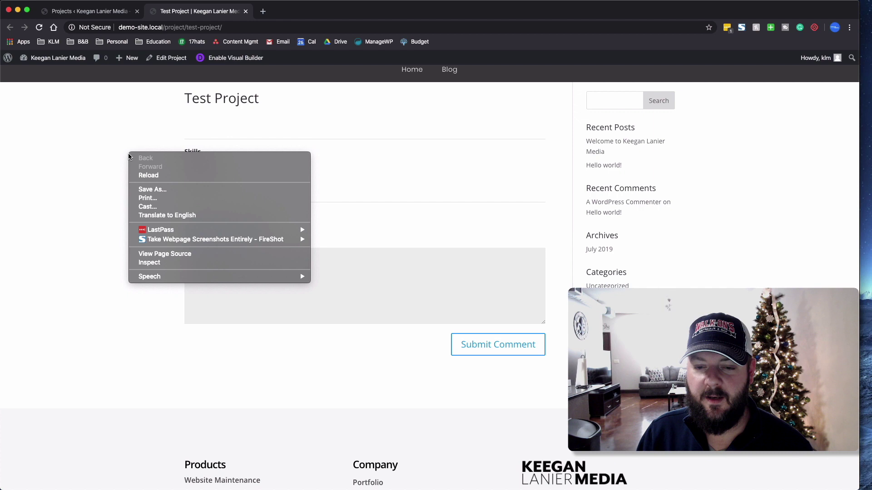
pyautogui.click(155, 264)
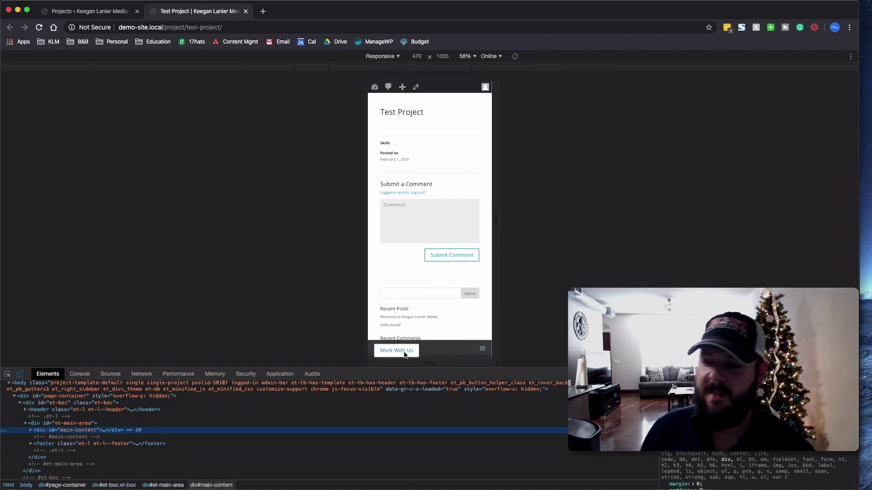
pyautogui.click(552, 315)
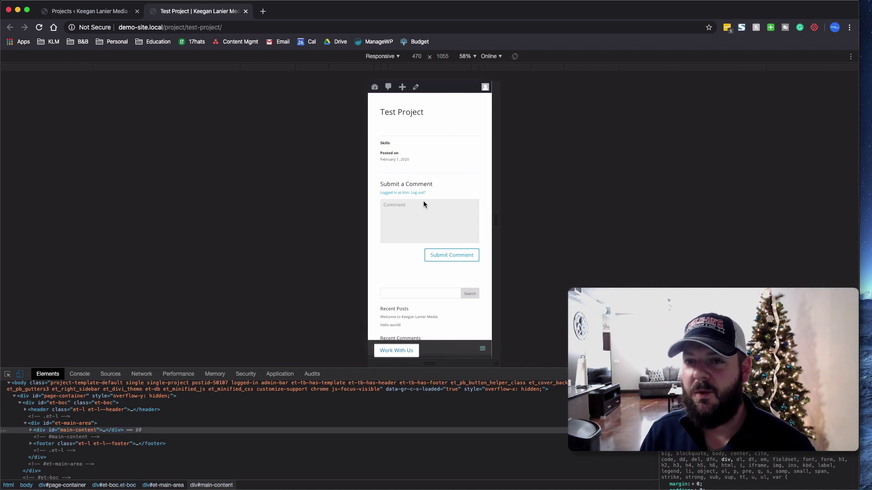
# Close the Test Project page, open the demo site's live Home page in a new tab, and review it down to the footer.
pyautogui.click(245, 12)
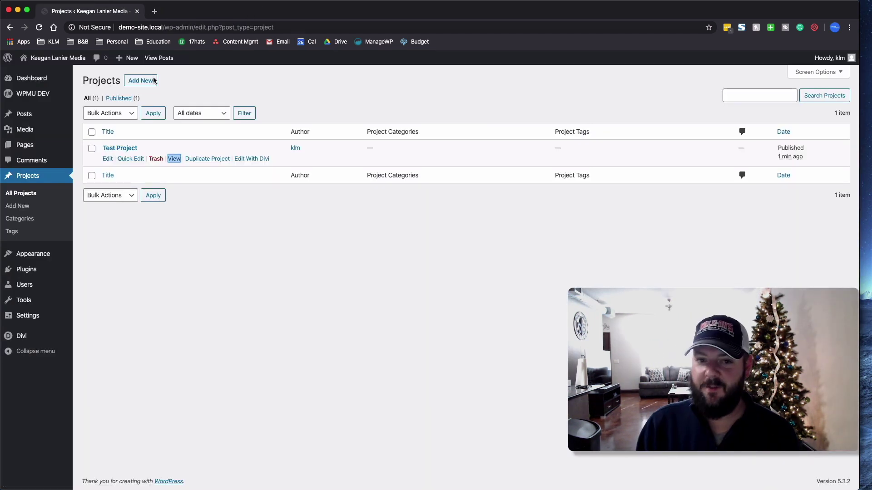
pyautogui.rightClick(58, 57)
pyautogui.click(86, 61)
pyautogui.click(173, 10)
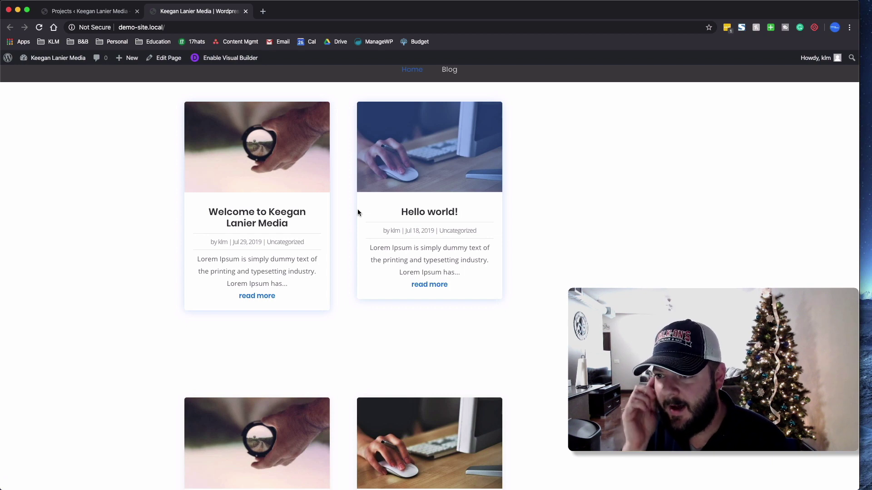
pyautogui.scroll(-2, 358, 213)
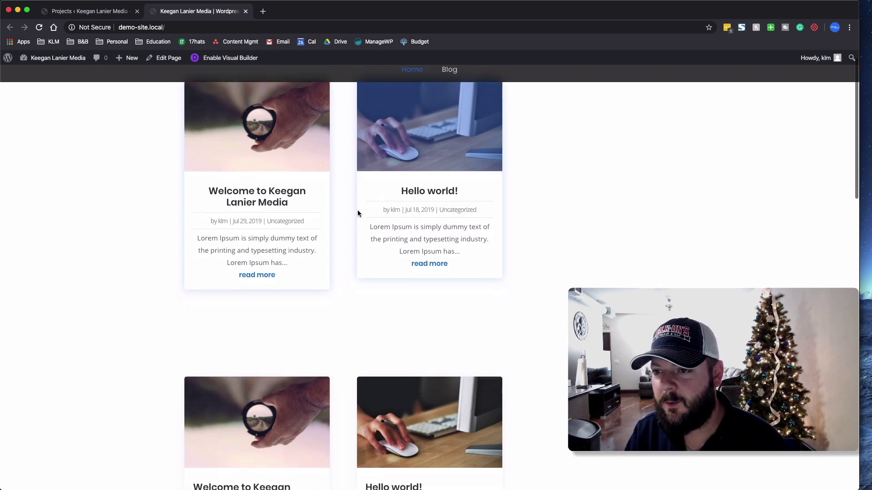
pyautogui.scroll(-5, 358, 214)
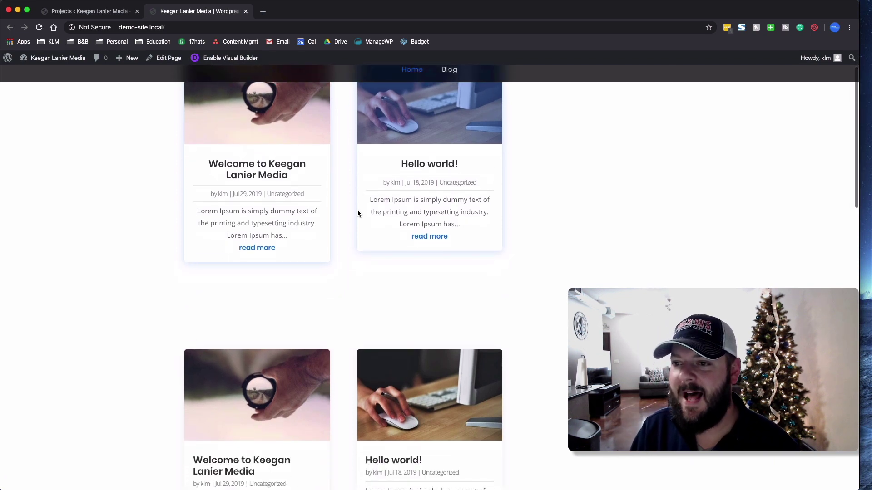
pyautogui.scroll(-4, 358, 214)
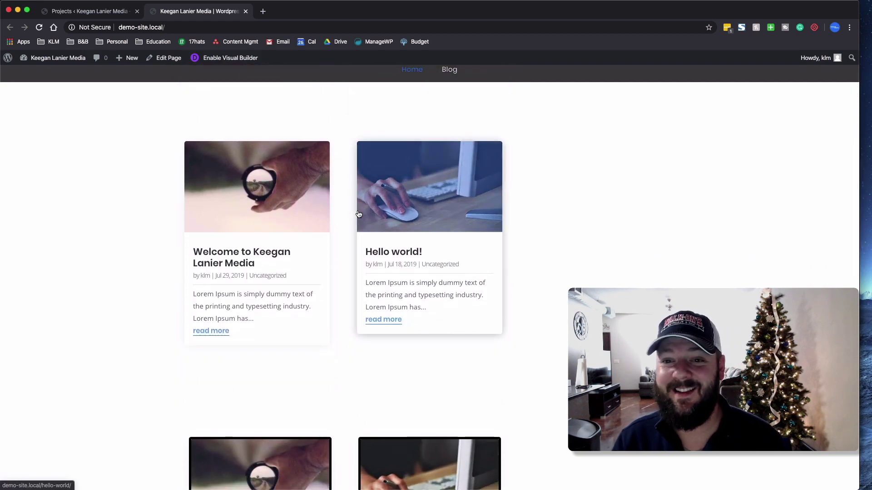
pyautogui.press('super+r')
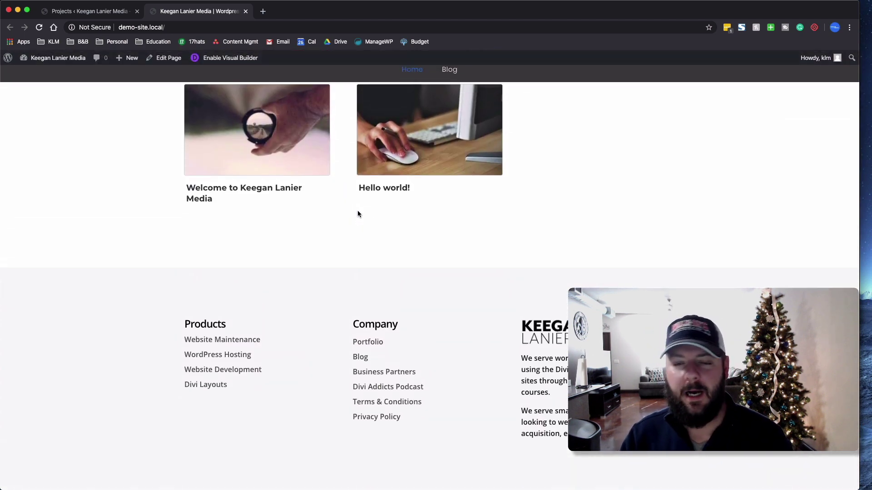
# Open the Divi Theme Builder in the WordPress admin, and return to the live Home page to reload it.
pyautogui.click(89, 14)
pyautogui.moveTo(28, 340)
pyautogui.click(78, 350)
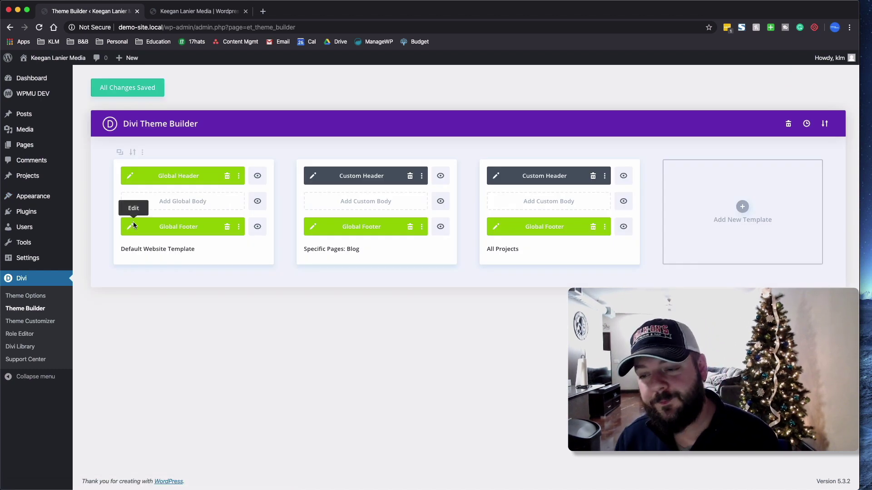
pyautogui.click(191, 11)
pyautogui.press('super+r')
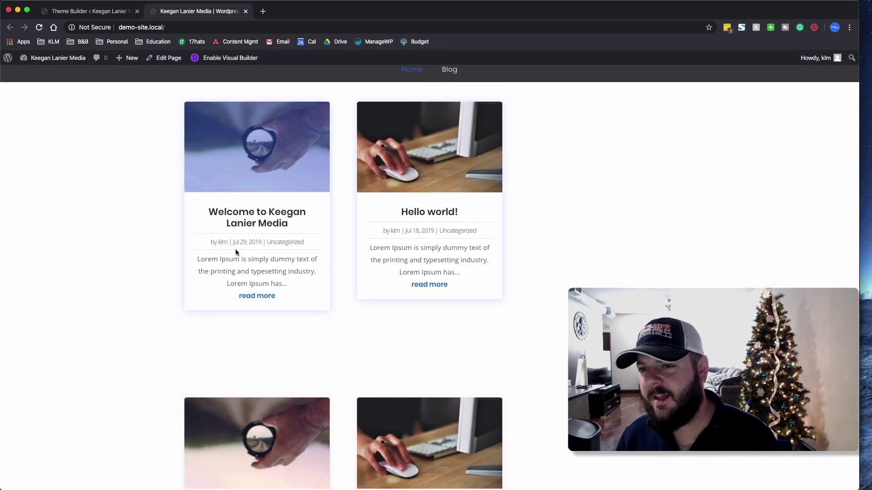
# Load keeganlaniermedia.com in a new tab, and meanwhile review the demo Home page's header and footer.
pyautogui.click(263, 12)
pyautogui.write('keeganlan')
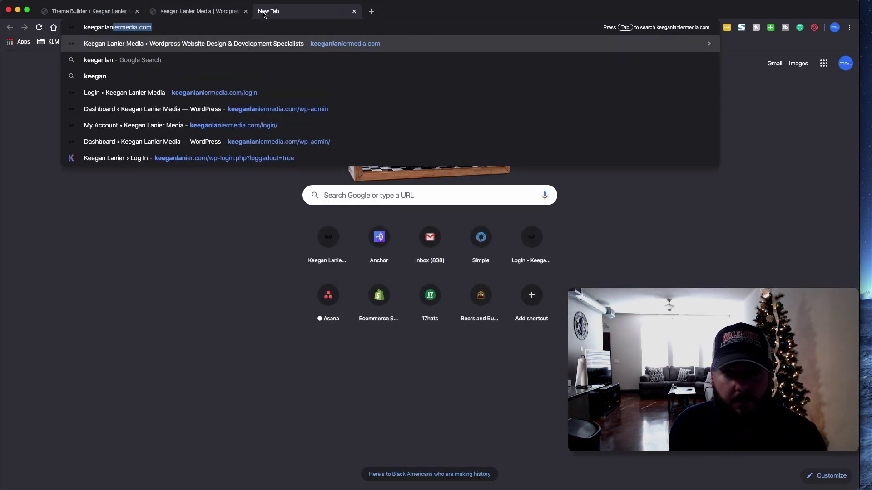
pyautogui.press('Return')
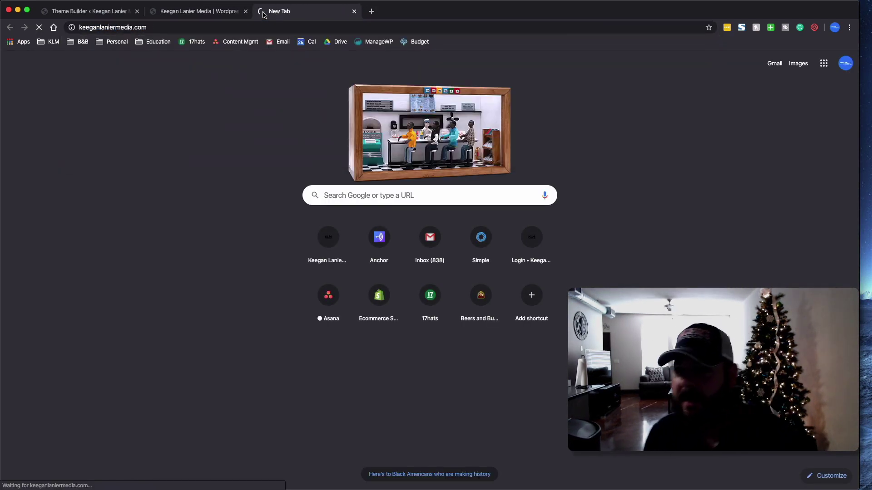
pyautogui.click(226, 17)
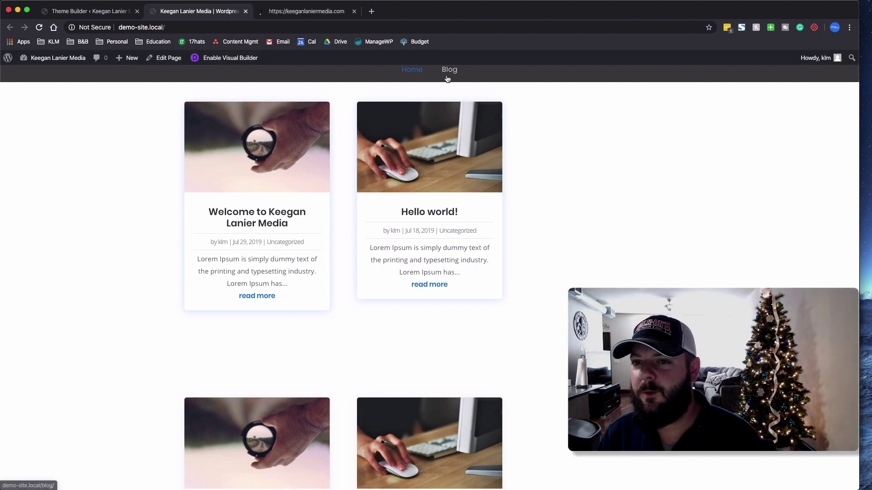
pyautogui.scroll(-5, 535, 205)
pyautogui.scroll(-3, 535, 205)
pyautogui.scroll(8, 535, 205)
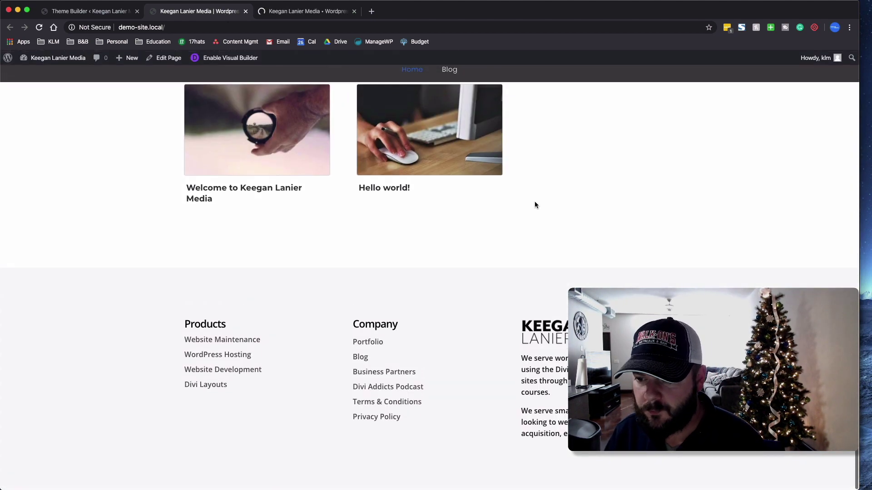
# Switch to the keeganlaniermedia.com site and log out of its WordPress account.
pyautogui.click(307, 12)
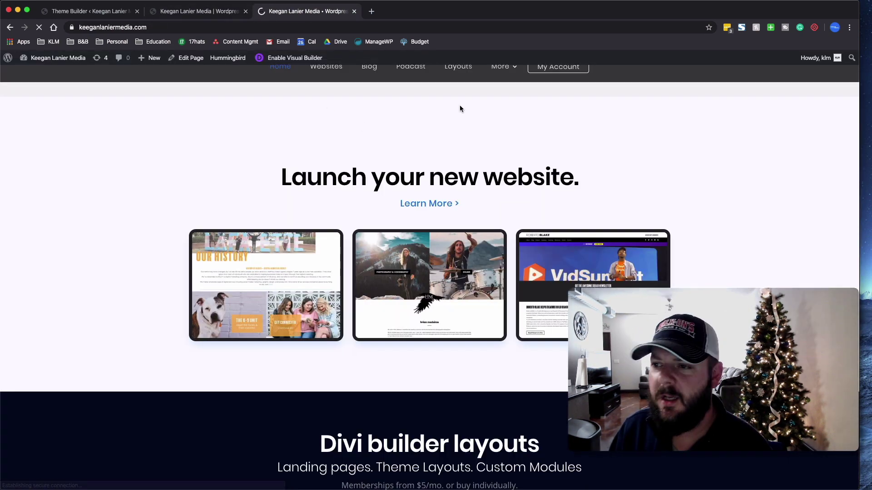
pyautogui.moveTo(818, 58)
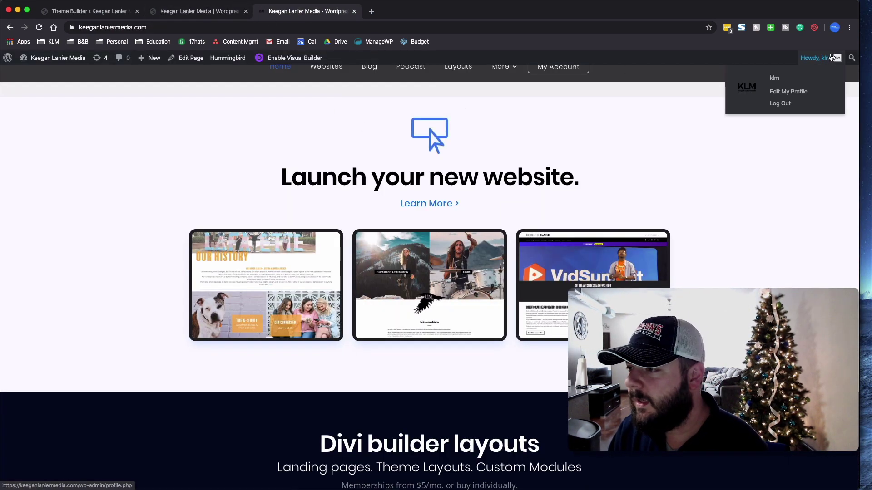
pyautogui.click(776, 105)
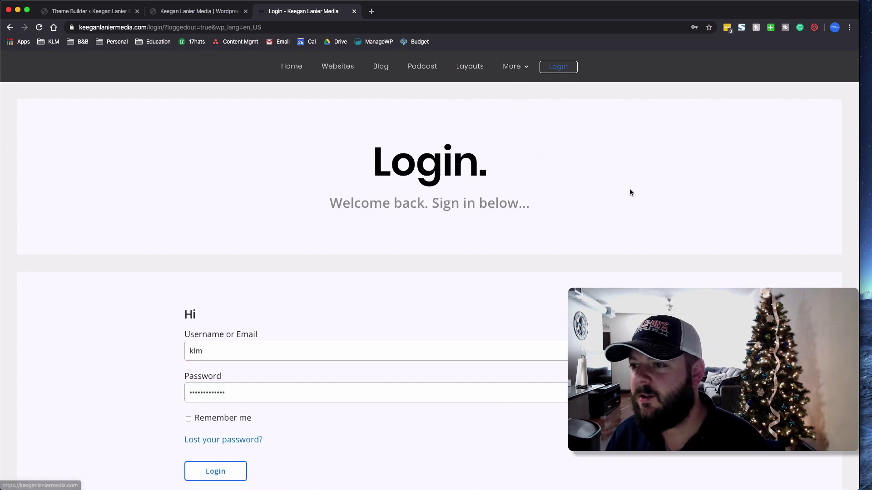
# Check the header and footer on the Login page, and go to the site's Home page.
pyautogui.scroll(-2, 624, 191)
pyautogui.scroll(-5, 624, 193)
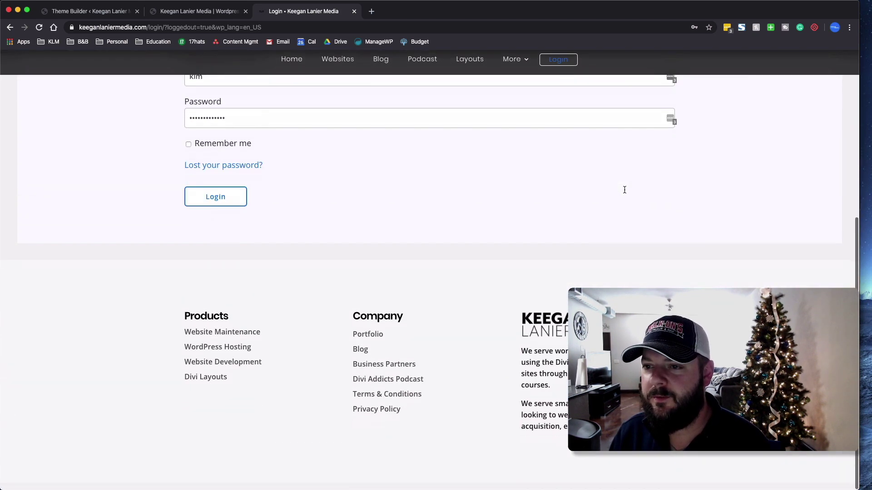
pyautogui.scroll(6, 624, 193)
pyautogui.click(298, 69)
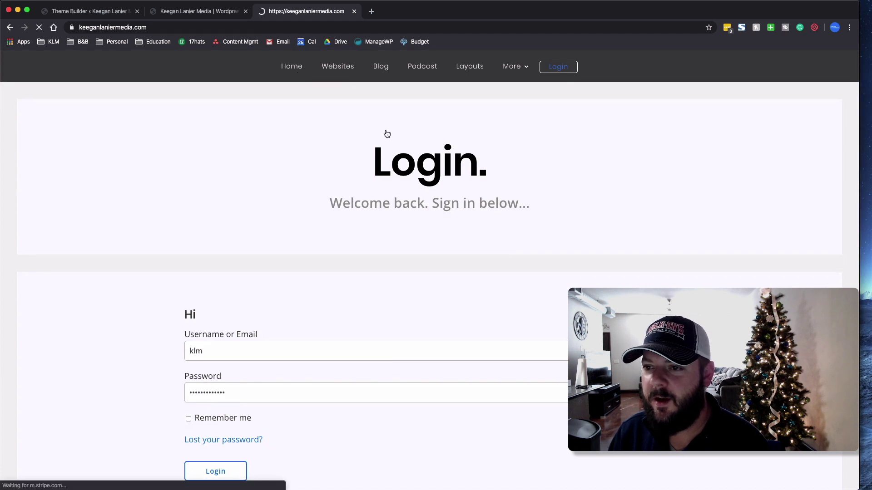
# Examine the keeganlaniermedia.com Home page down to its footer, and return to the header to check the More menu.
pyautogui.scroll(-5, 387, 134)
pyautogui.scroll(-5, 504, 173)
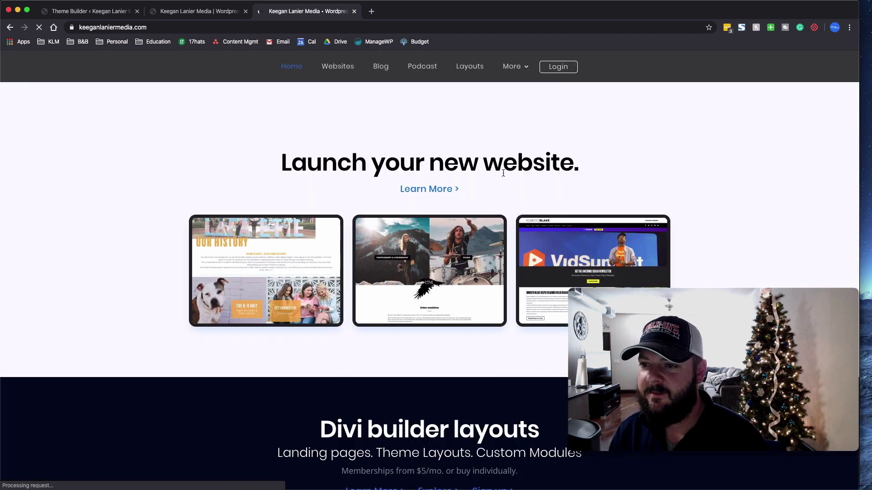
pyautogui.scroll(-2, 504, 174)
pyautogui.scroll(-10, 505, 174)
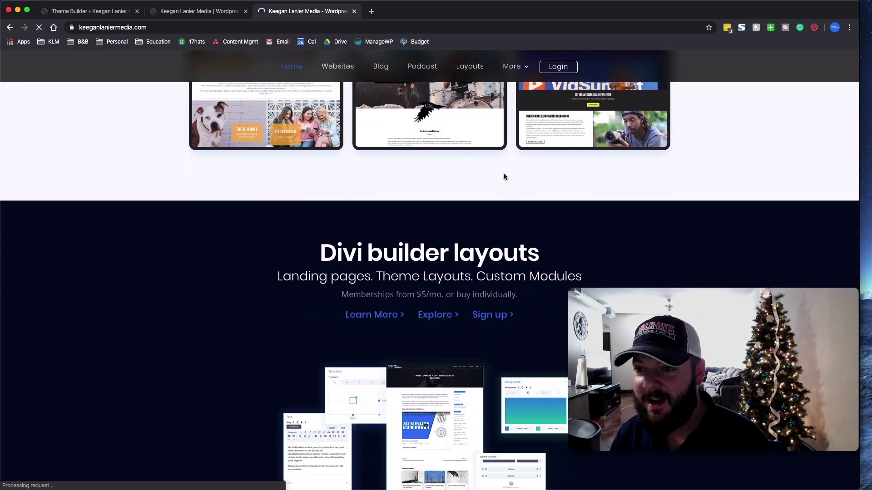
pyautogui.scroll(-18, 505, 177)
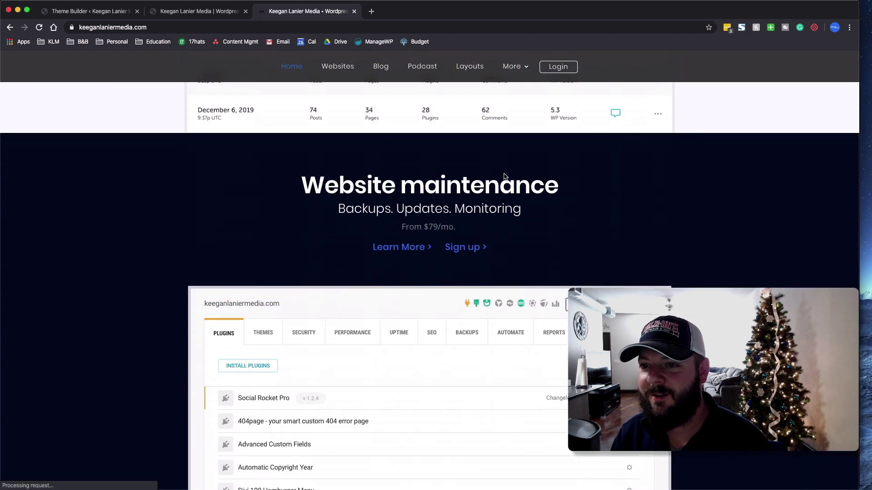
pyautogui.scroll(-9, 504, 177)
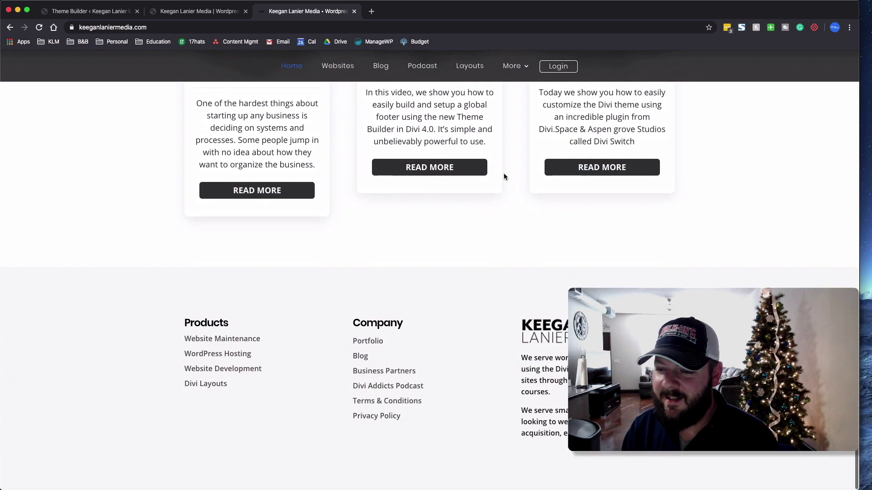
pyautogui.scroll(4, 504, 177)
pyautogui.scroll(20, 504, 177)
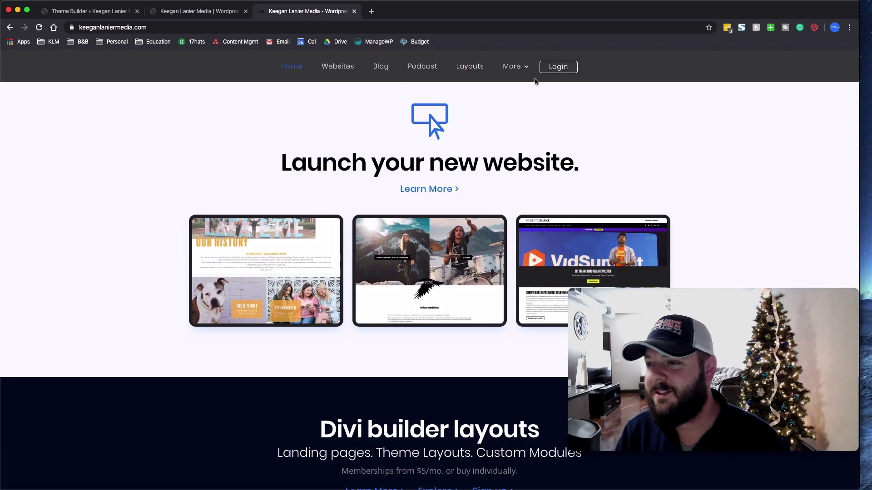
pyautogui.moveTo(522, 73)
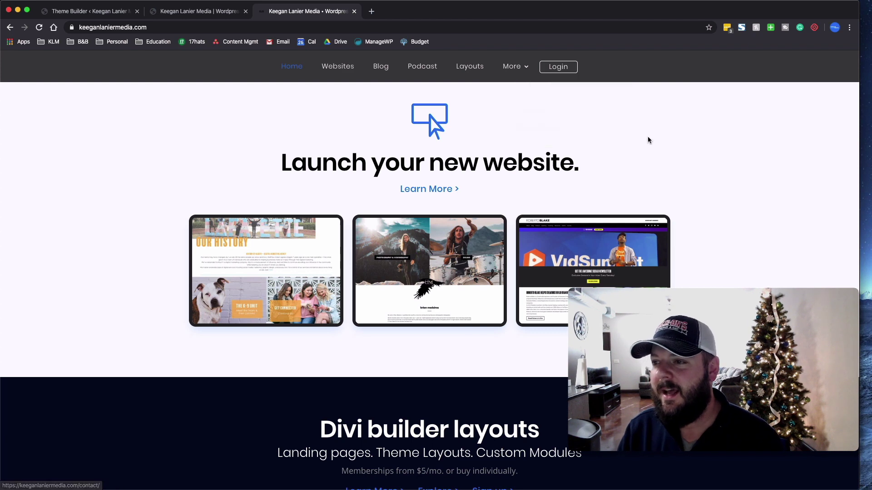